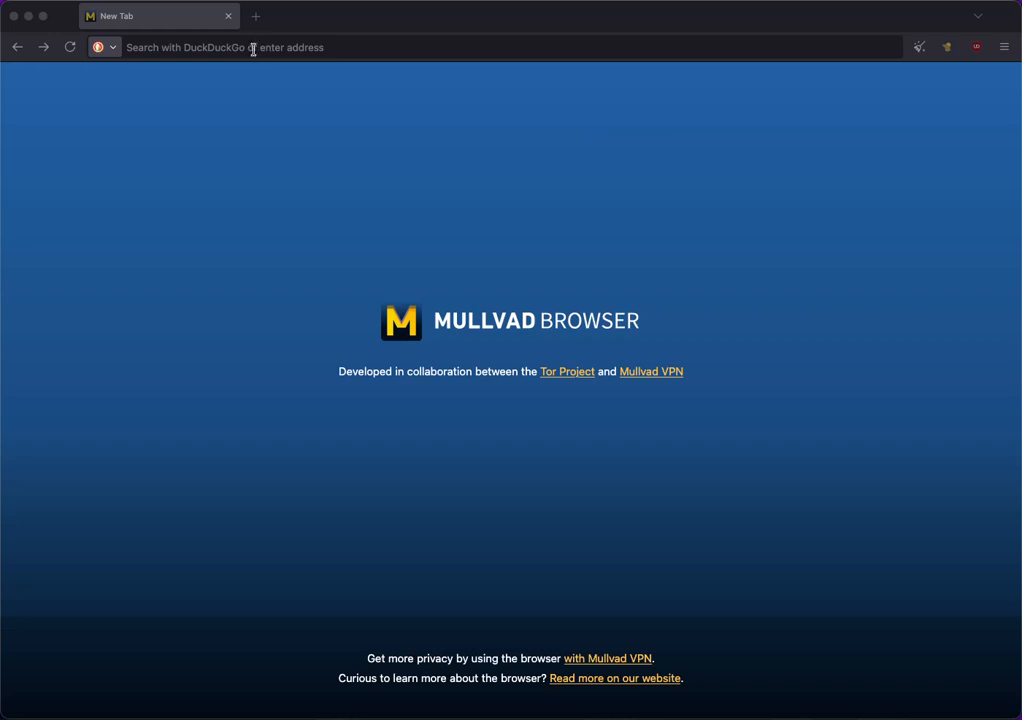
# Open the CryptPad Teams page at cryptpad.fr/teams/ in the browser.
pyautogui.click(247, 47)
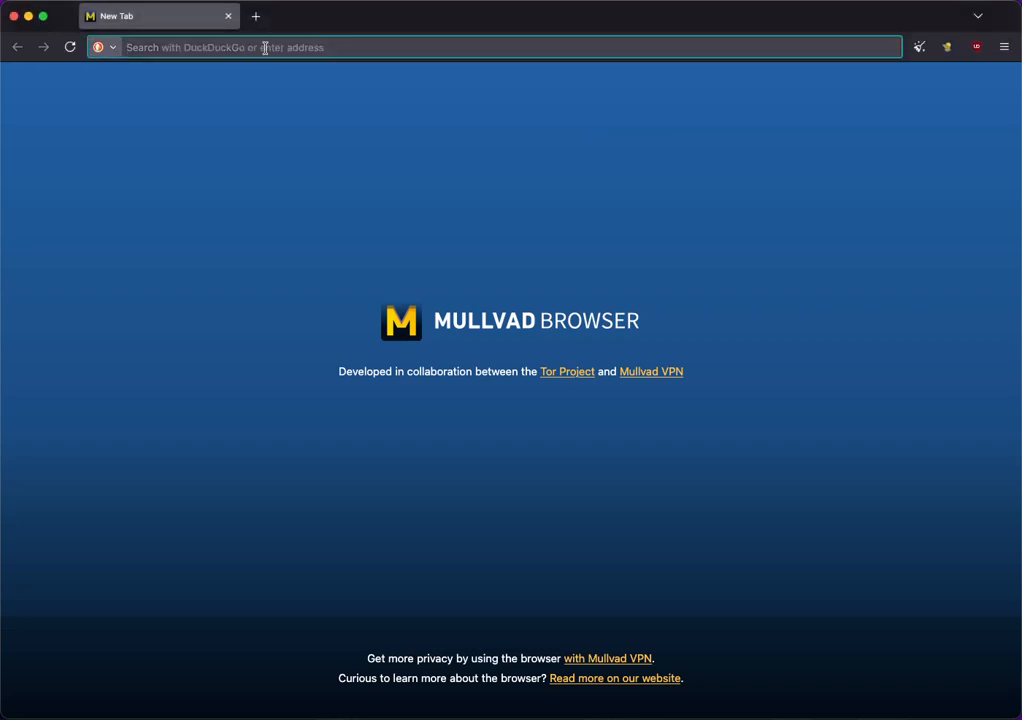
pyautogui.write('https://cryptpad.fr/teams/')
pyautogui.moveTo(212, 50); pyautogui.dragTo(278, 48)
pyautogui.click(280, 50)
pyautogui.press('Return')
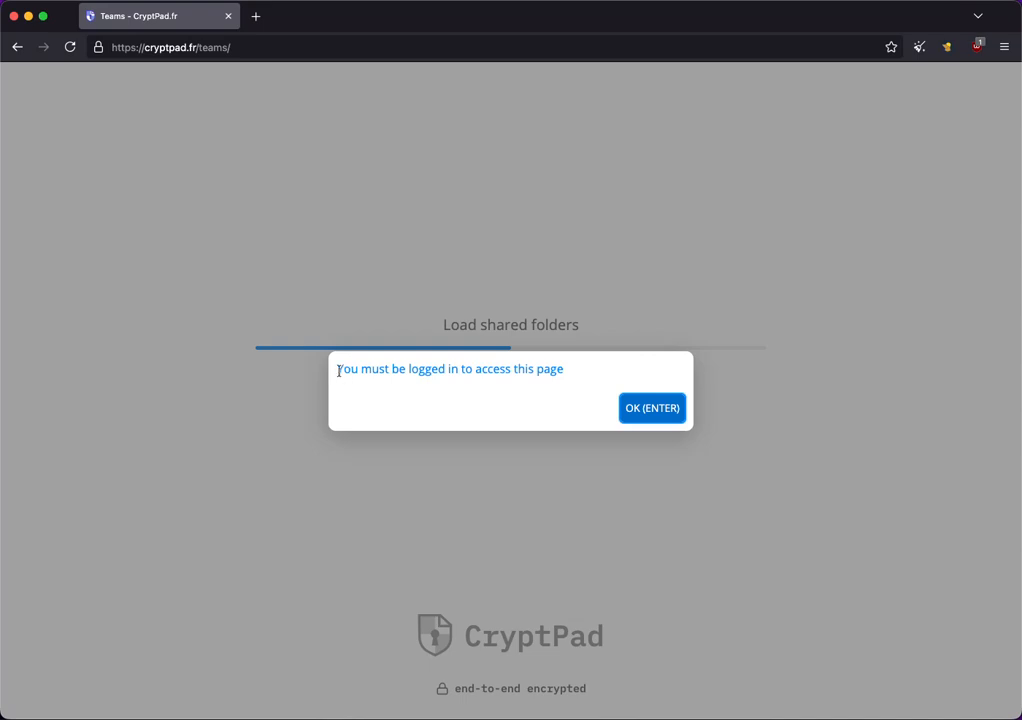
# Dismiss the login-required notice and open the account sign-up page.
pyautogui.moveTo(340, 371); pyautogui.dragTo(580, 357)
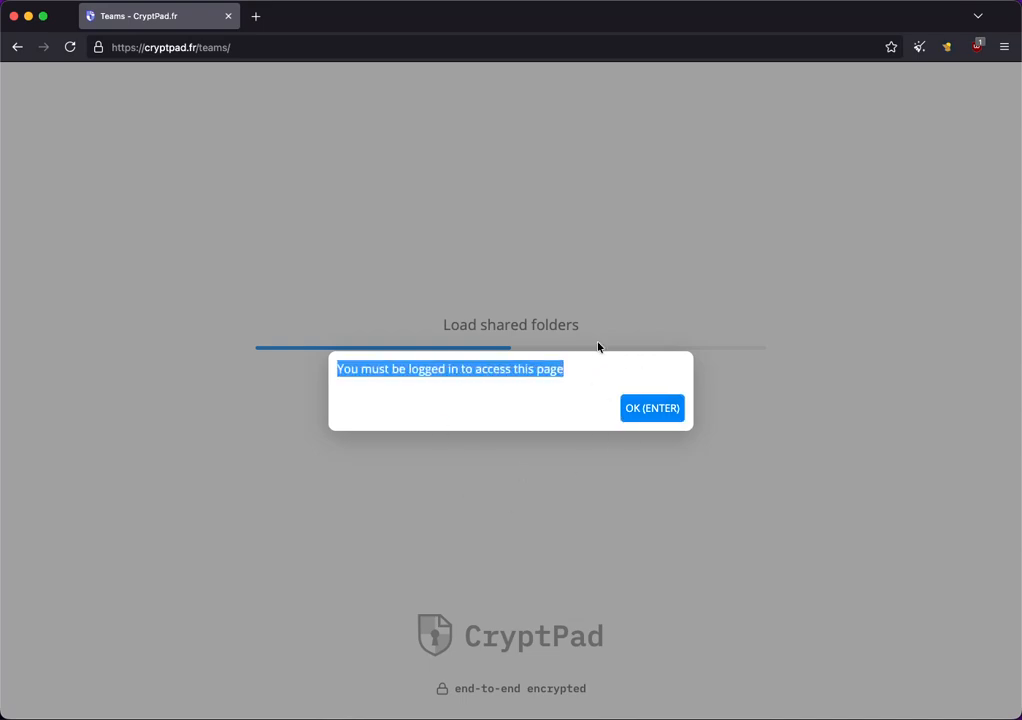
pyautogui.click(648, 410)
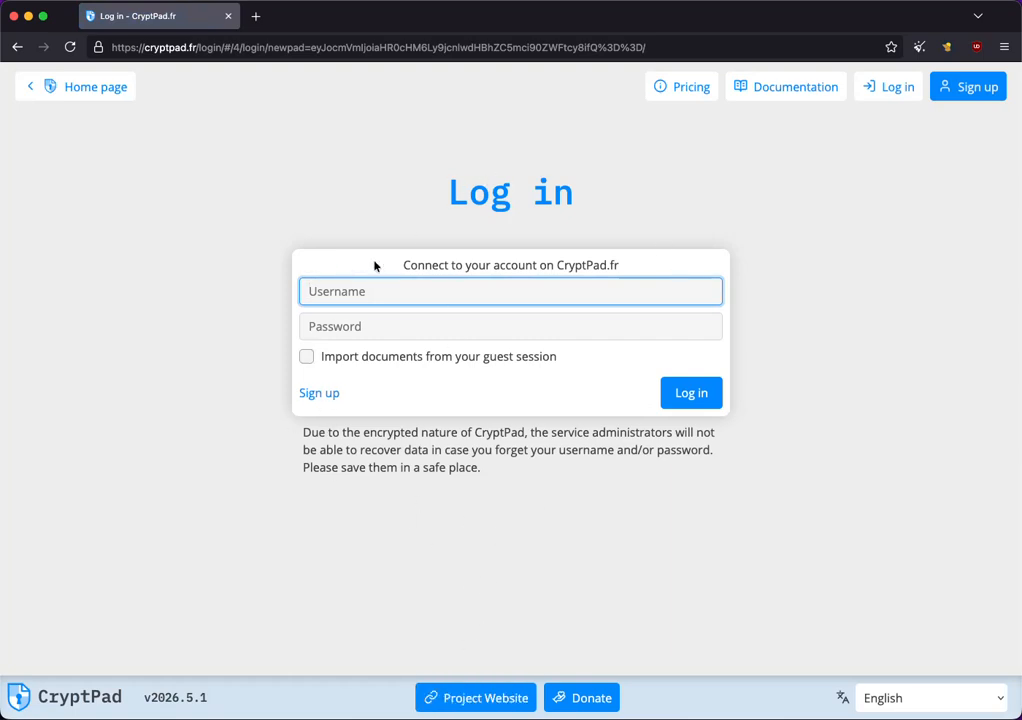
pyautogui.click(320, 393)
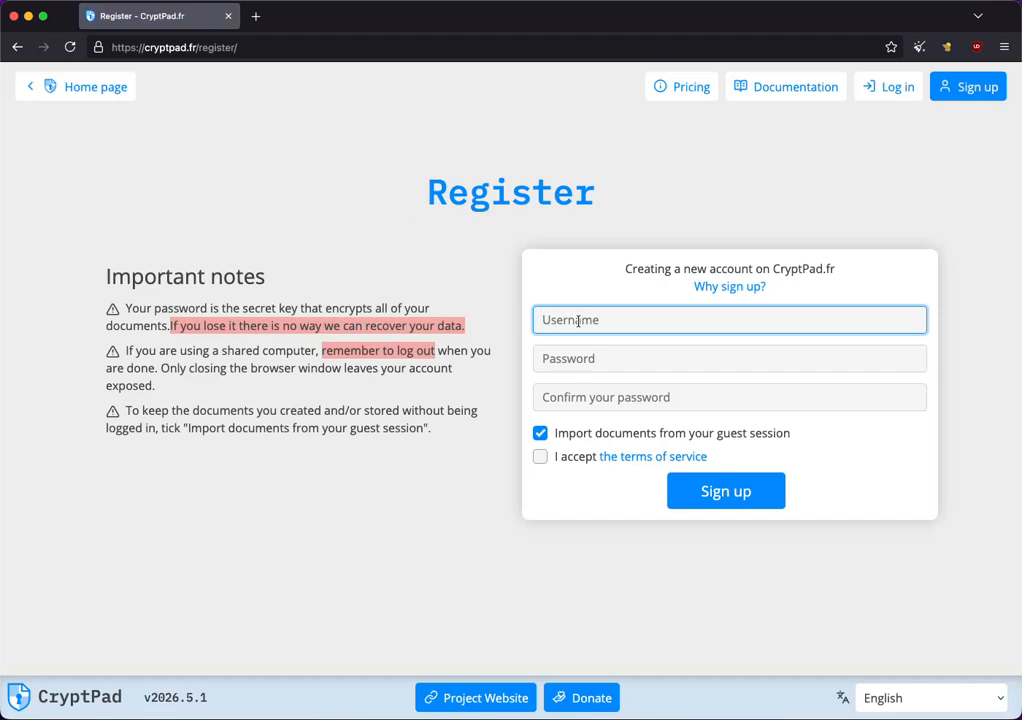
# Enter a username, then type the account password and confirm it in the registration form.
pyautogui.write('b889')
pyautogui.click(622, 361)
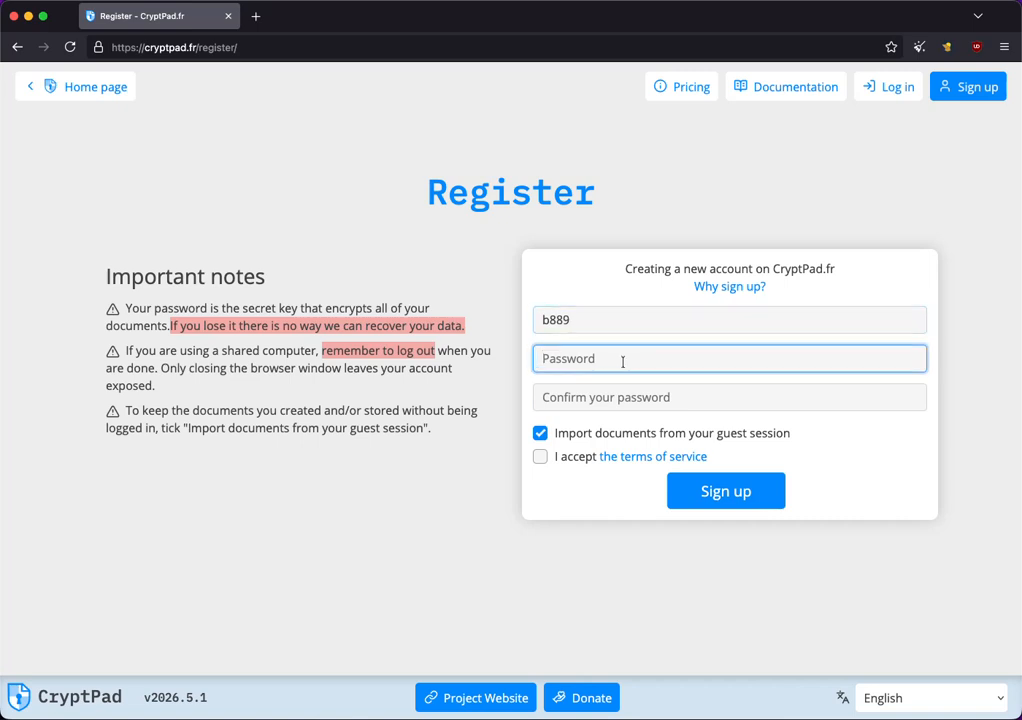
pyautogui.write('•')
pyautogui.click(554, 397)
pyautogui.write('••')
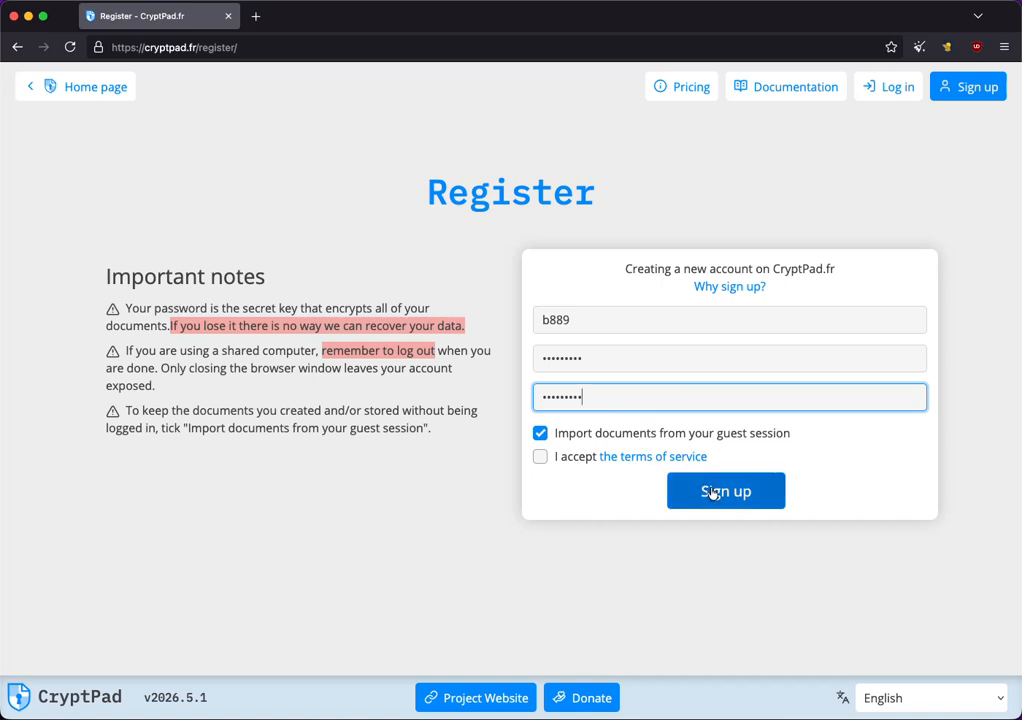
# Accept the terms of service, complete the sign-up, confirm the warning, and continue with the free plan.
pyautogui.click(540, 457)
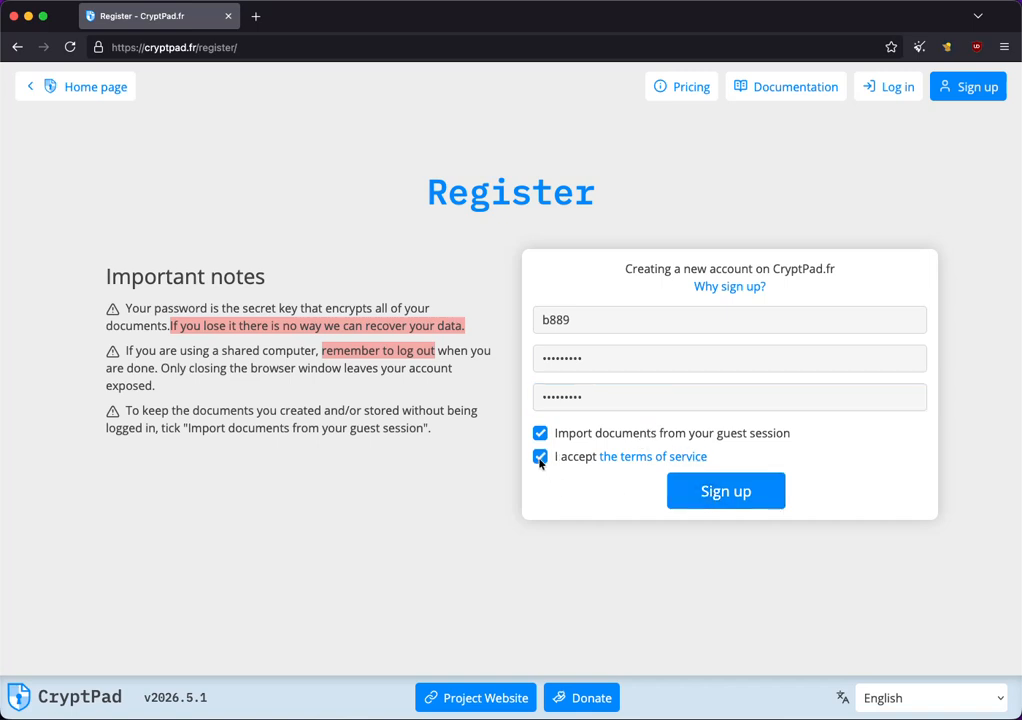
pyautogui.click(730, 494)
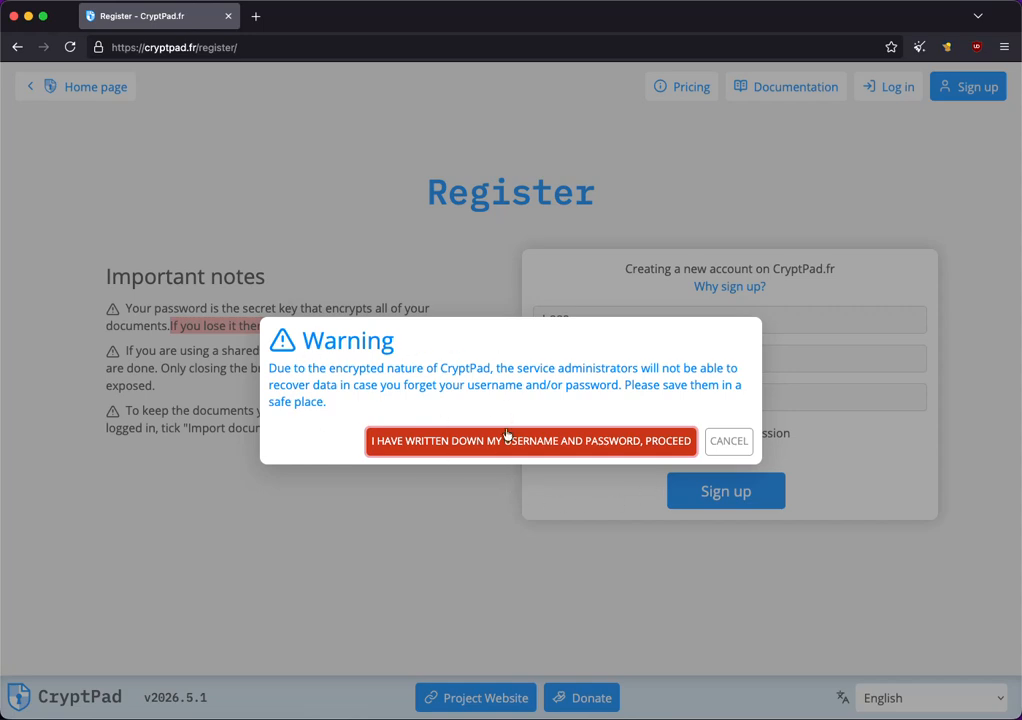
pyautogui.click(424, 453)
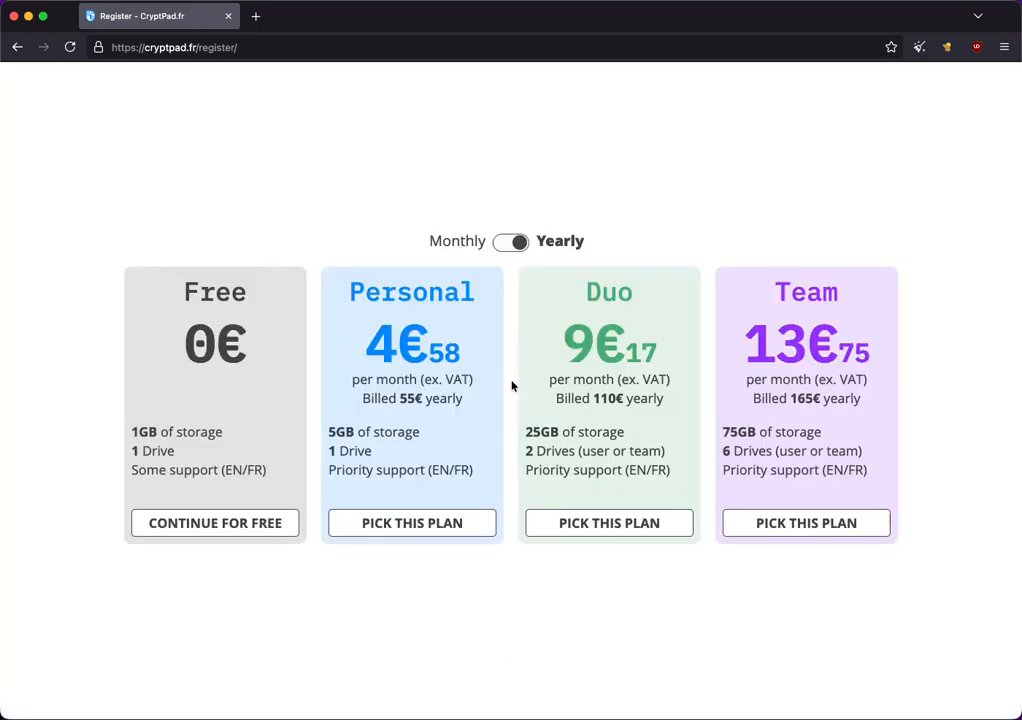
pyautogui.click(213, 528)
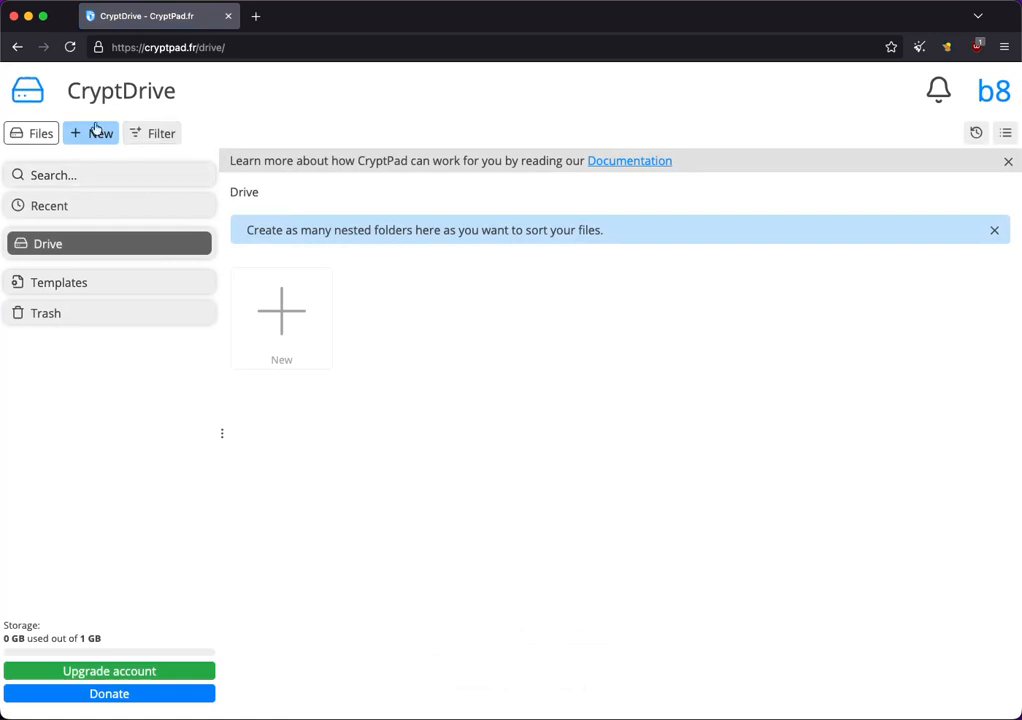
# Open the Teams page from the user menu in CryptDrive.
pyautogui.click(0, 245)
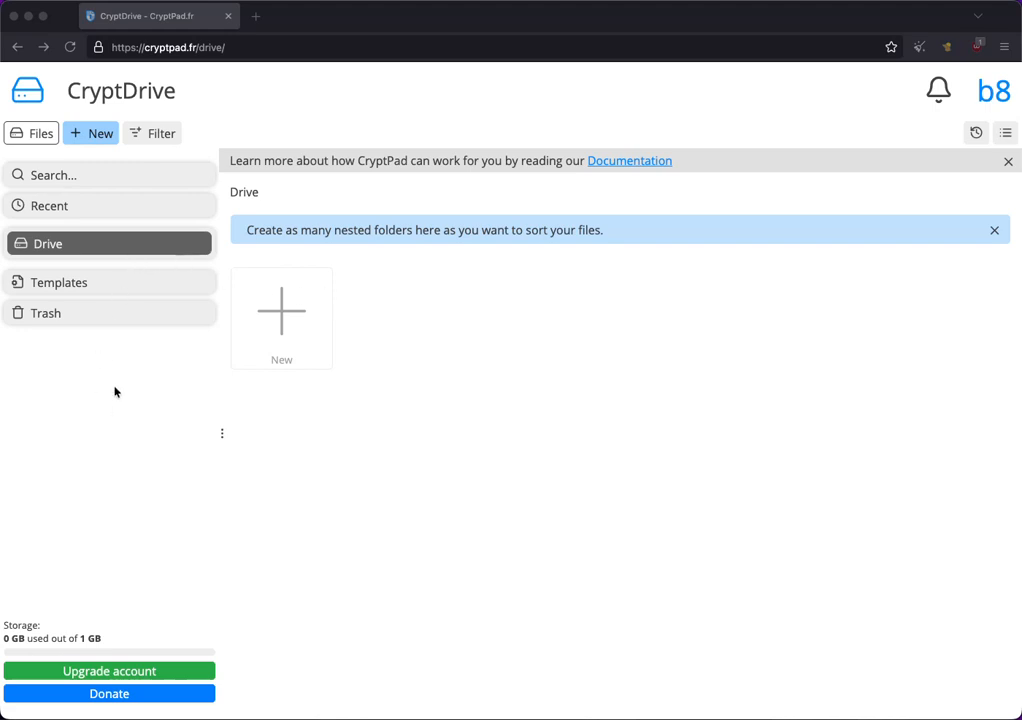
pyautogui.click(32, 97)
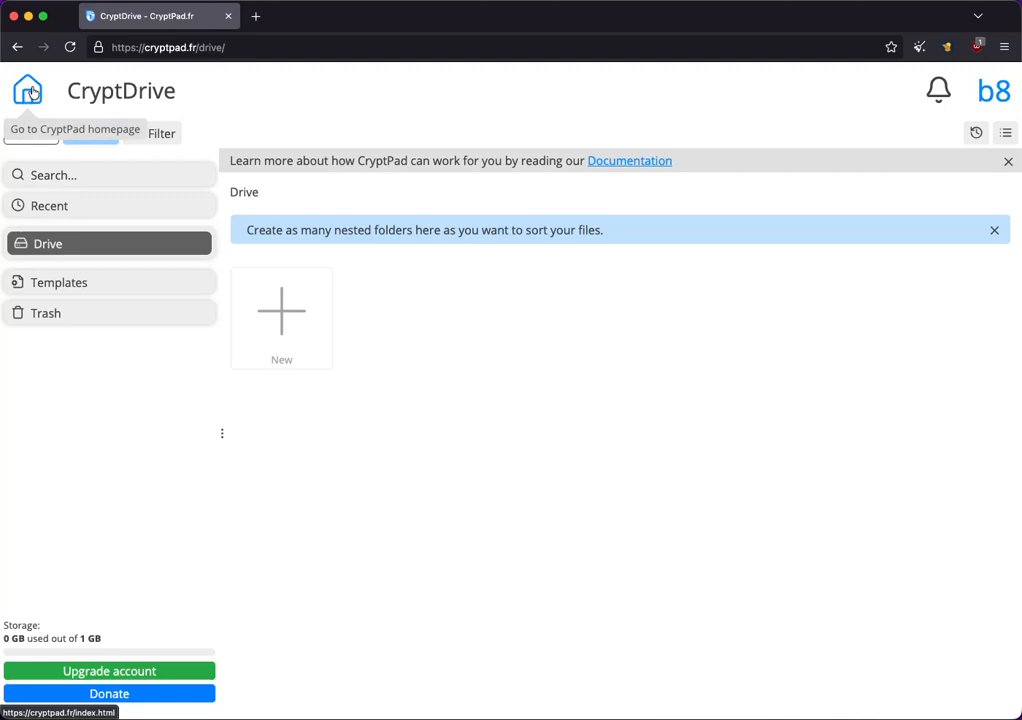
pyautogui.click(1001, 93)
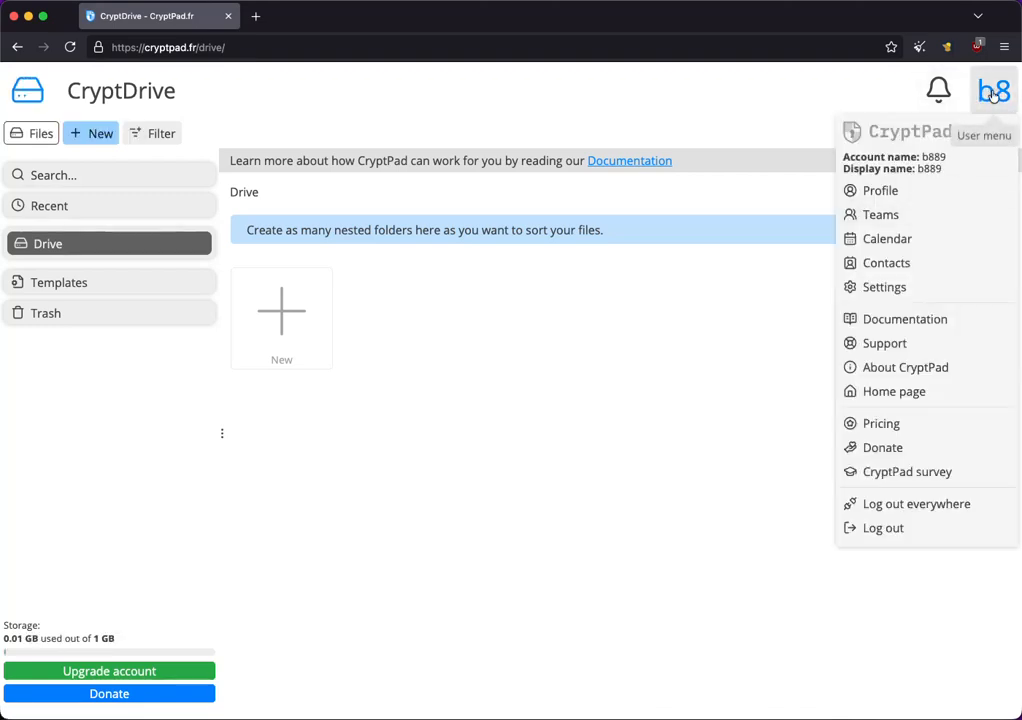
pyautogui.click(876, 214)
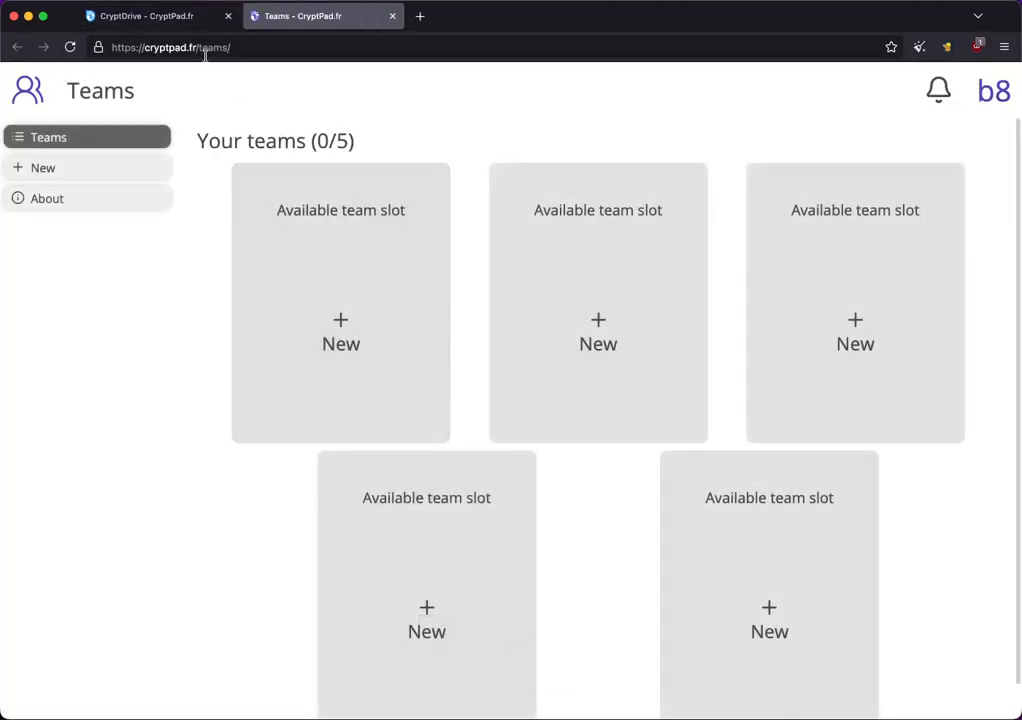
# Open the cryptpad.fr/teams/ page again in a new browser tab.
pyautogui.click(213, 52)
pyautogui.press('super+c')
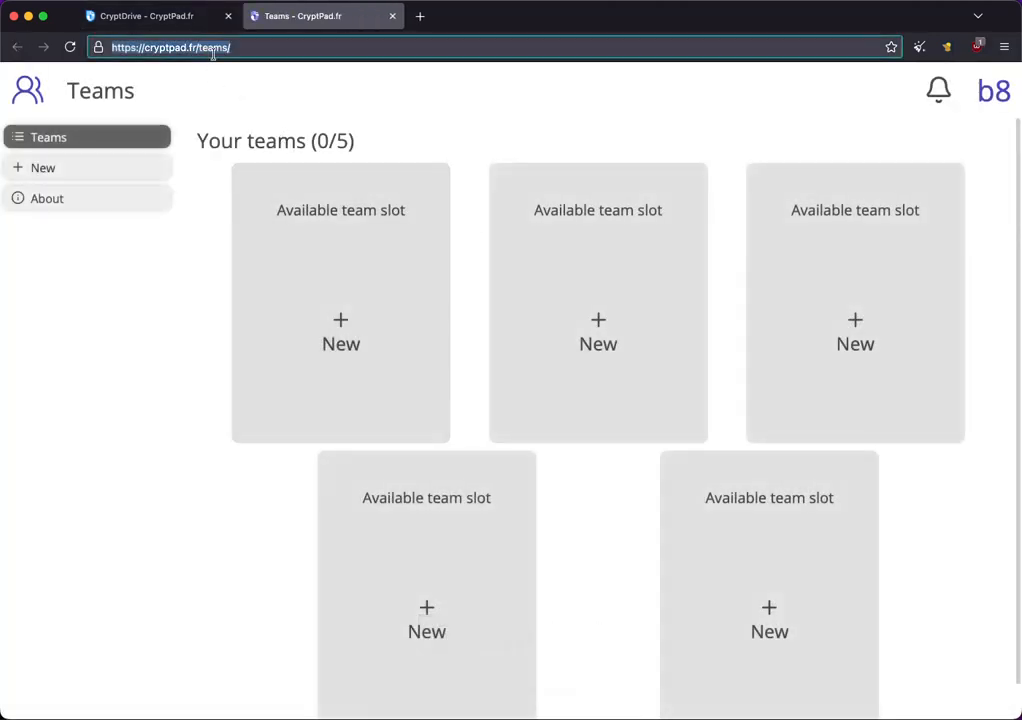
pyautogui.click(421, 17)
pyautogui.press('super+v')
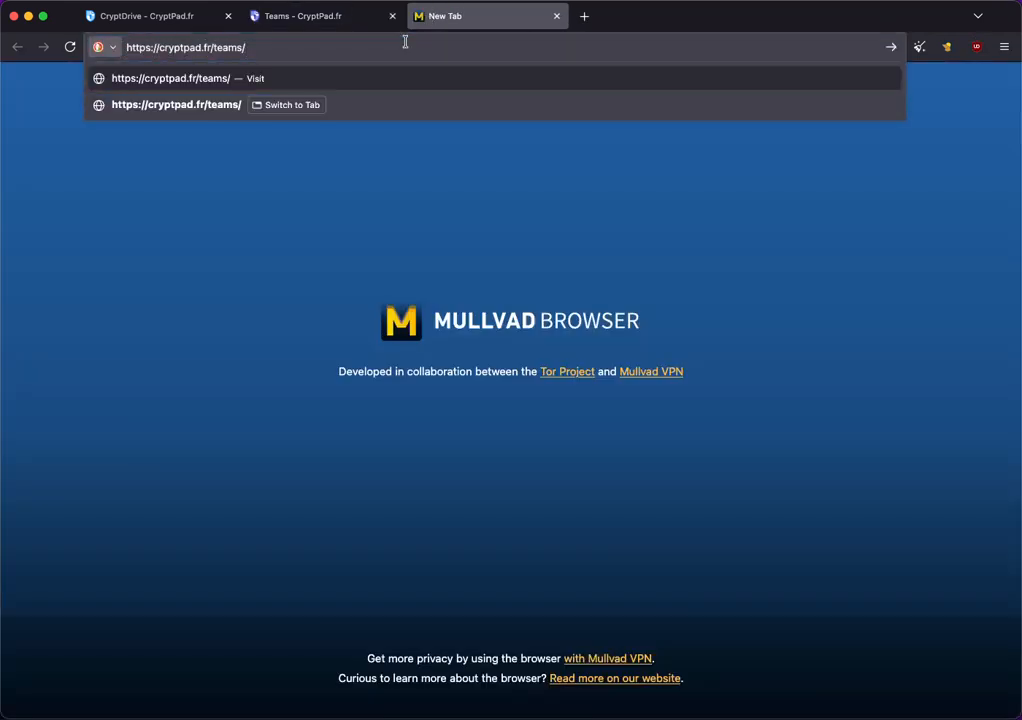
pyautogui.press('Return')
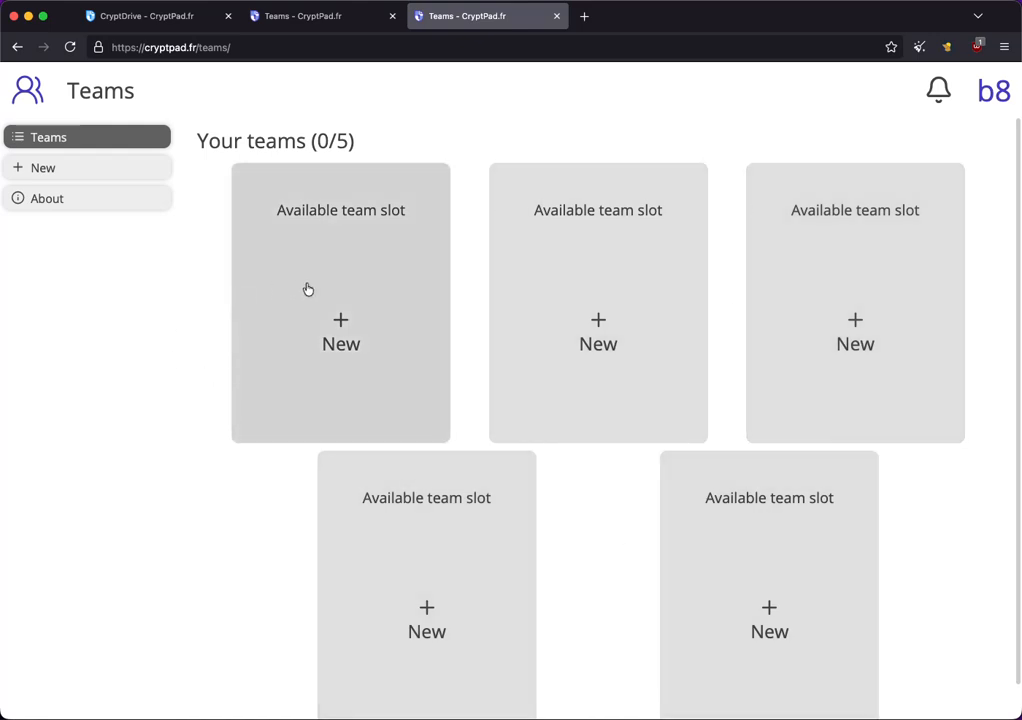
# Open Settings from the user menu and change the interface language to Català.
pyautogui.click(1000, 105)
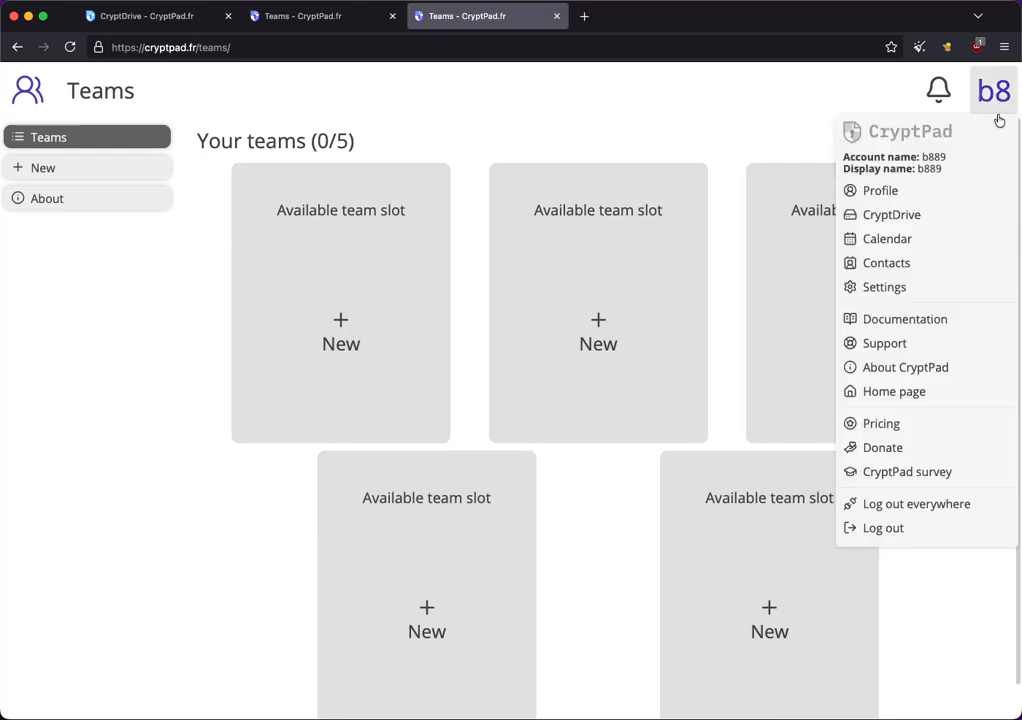
pyautogui.click(896, 291)
pyautogui.click(338, 267)
pyautogui.scroll(1, 295, 320)
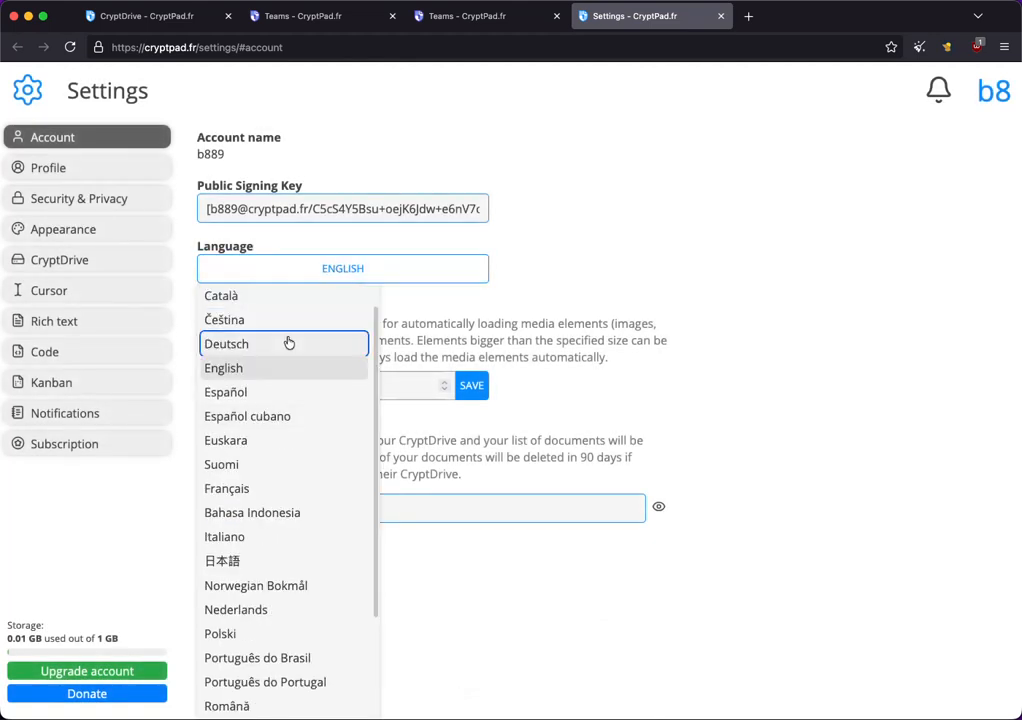
pyautogui.click(234, 299)
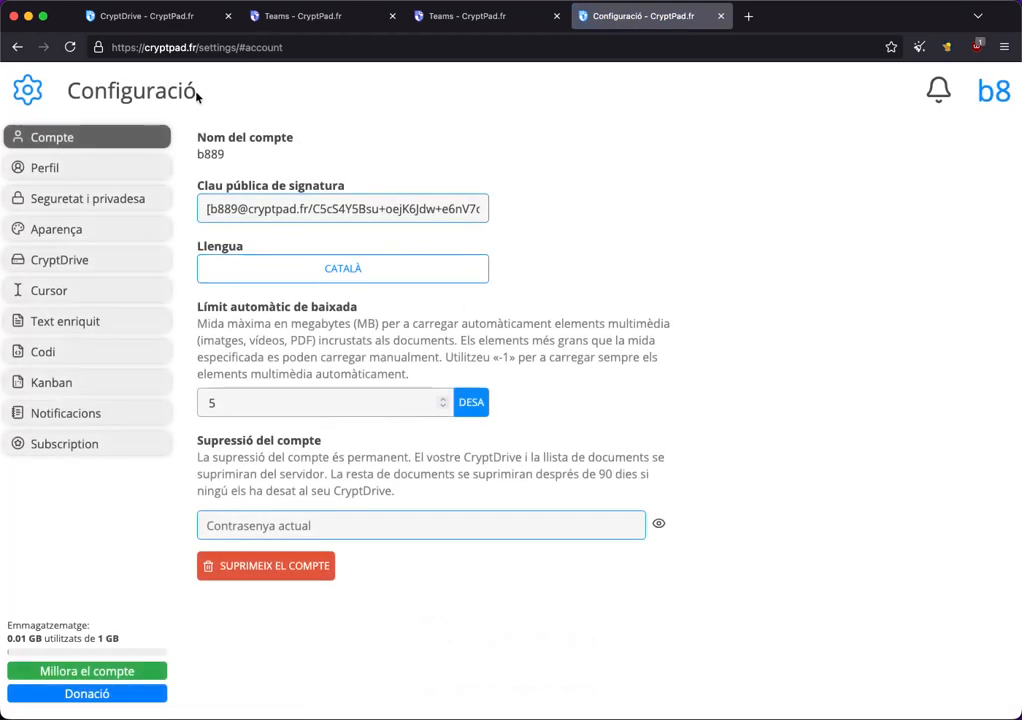
# Navigate this tab to cryptpad.fr/teams/ and dismiss the donation prompt for now.
pyautogui.click(205, 47)
pyautogui.press('super+v')
pyautogui.press('Return')
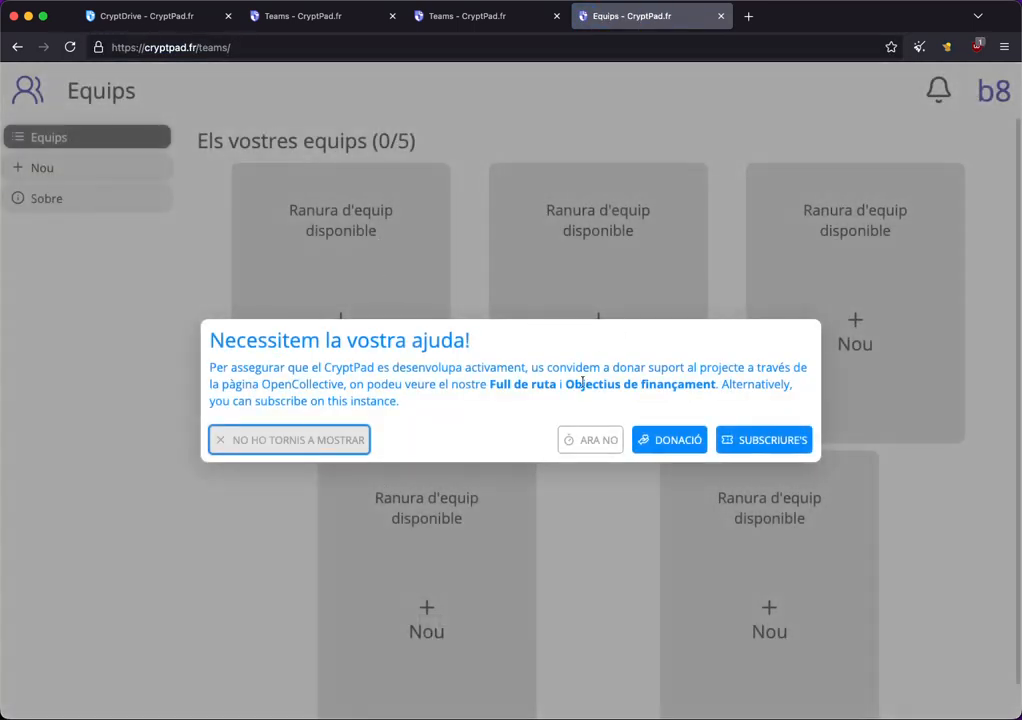
pyautogui.click(589, 440)
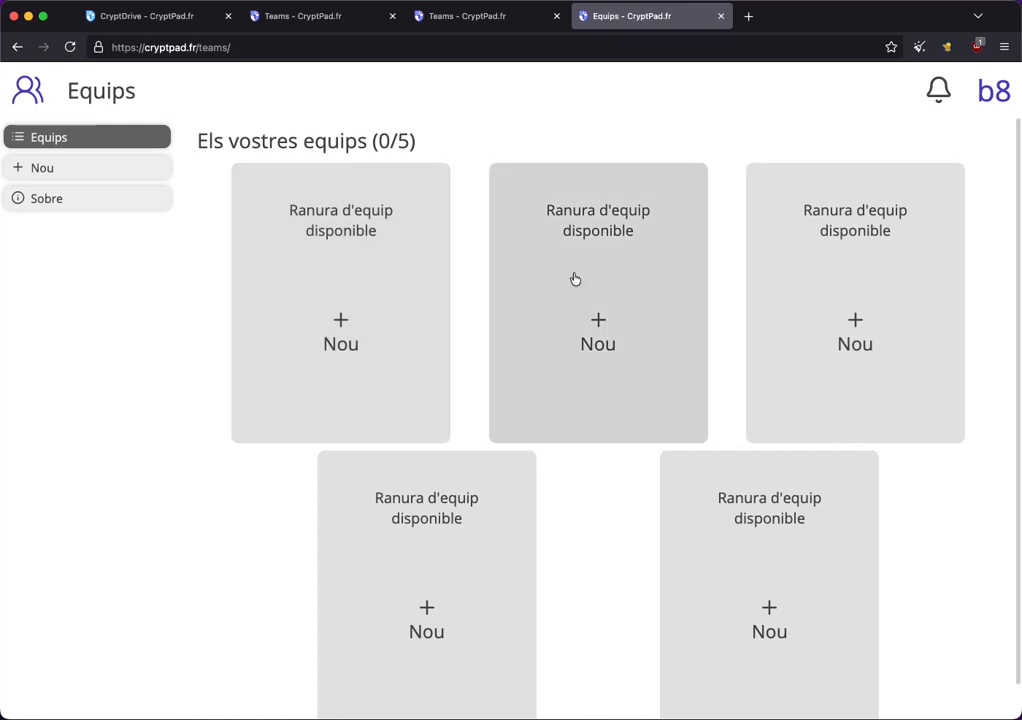
# Create a new team named Exemple in an available team slot.
pyautogui.click(598, 333)
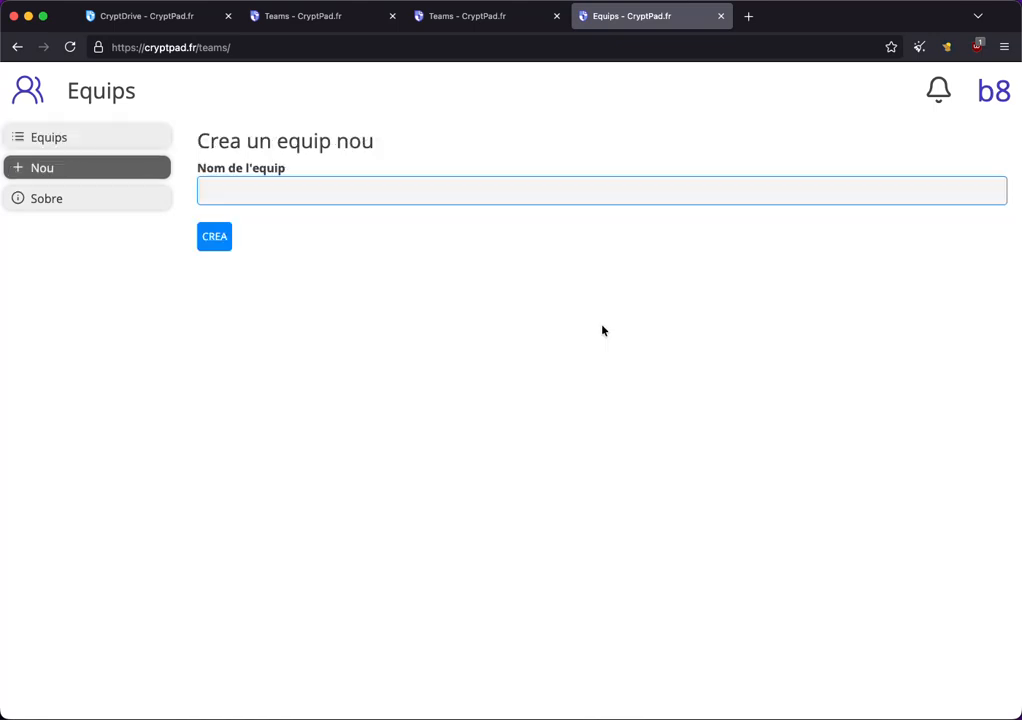
pyautogui.click(307, 198)
pyautogui.write('Exemple')
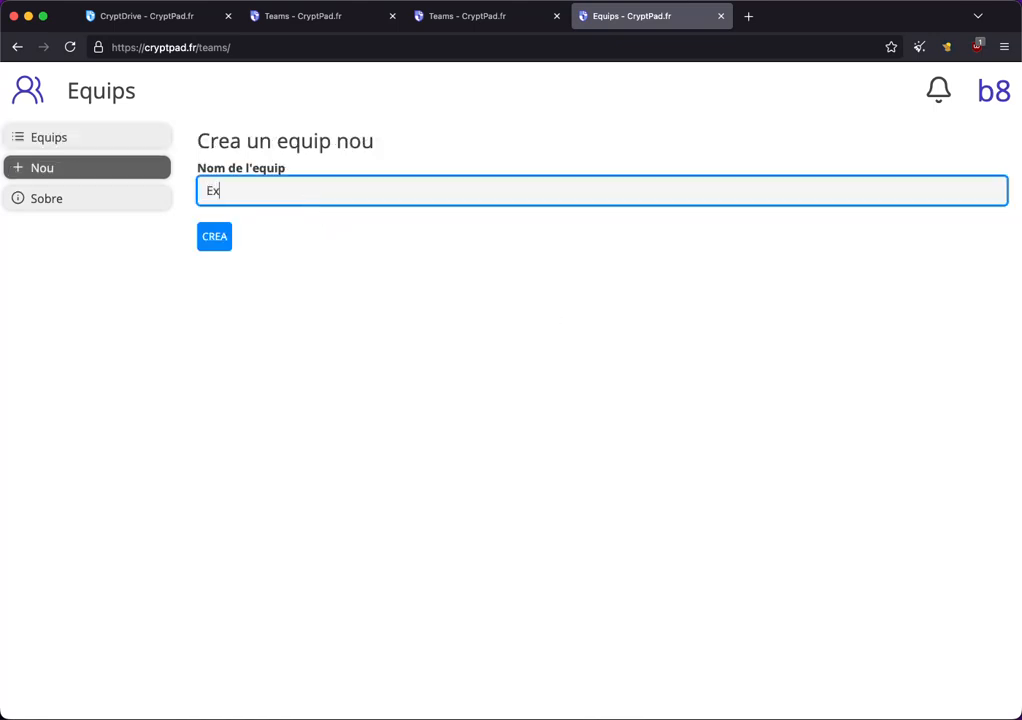
pyautogui.click(216, 240)
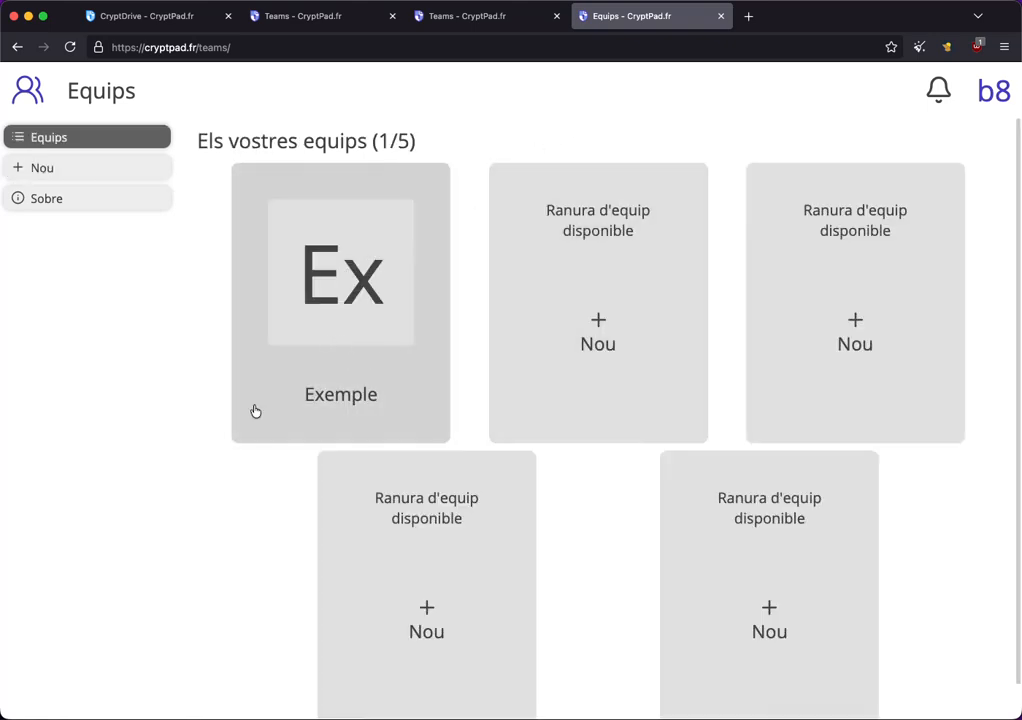
# Open the Exemple team's drive and create a new folder named Presentacions.
pyautogui.click(331, 290)
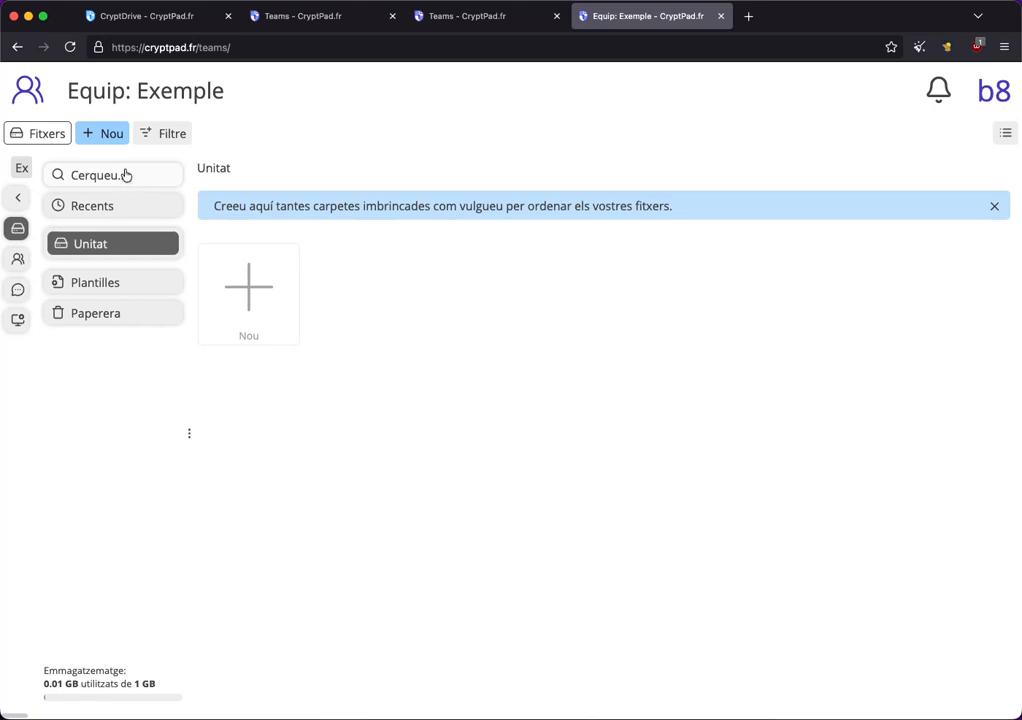
pyautogui.click(112, 138)
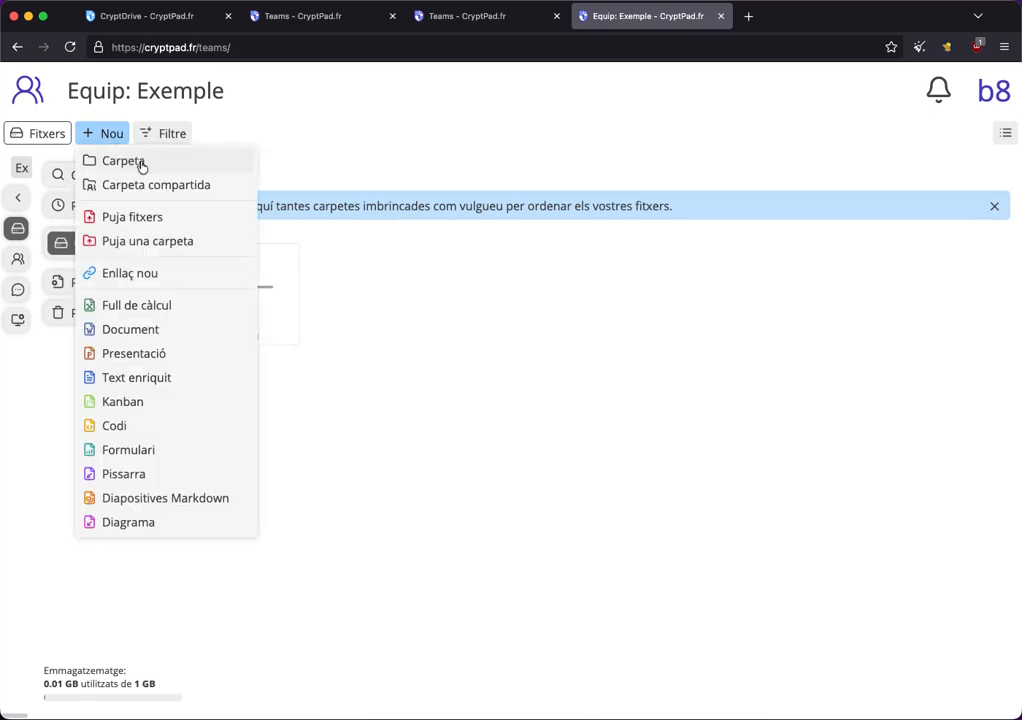
pyautogui.click(139, 164)
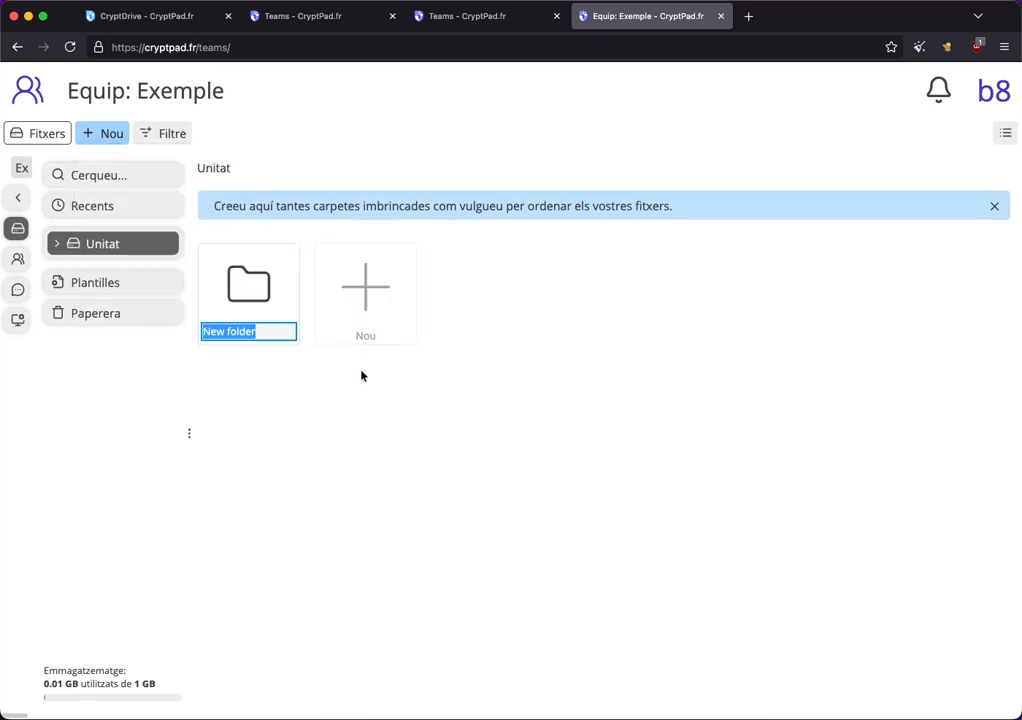
pyautogui.write('Presentacions')
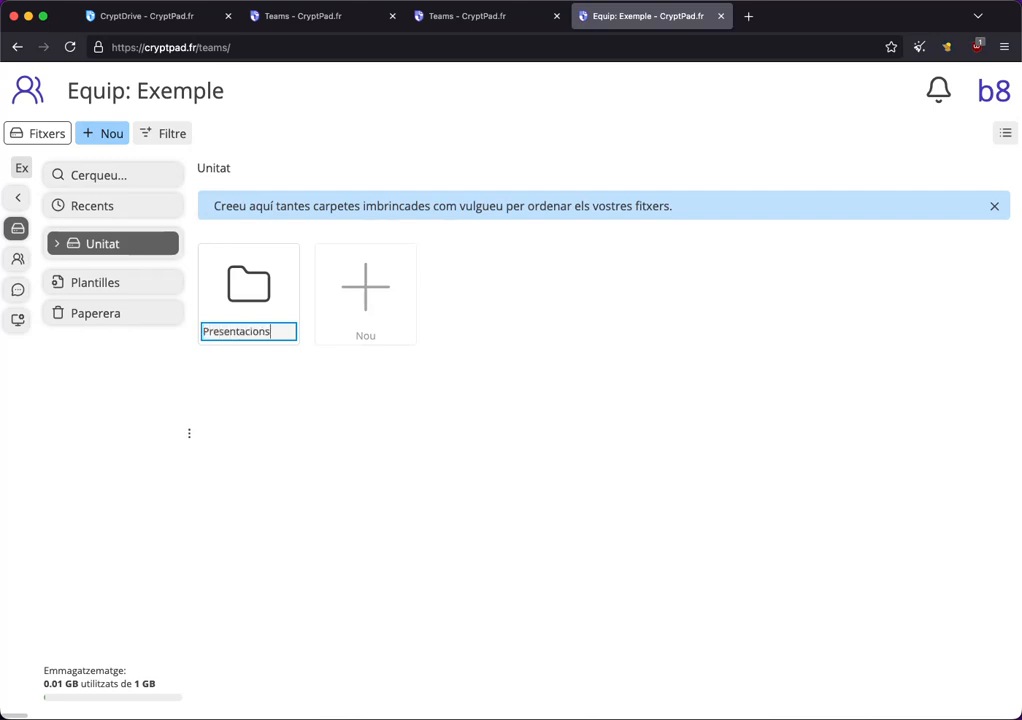
pyautogui.press('Return')
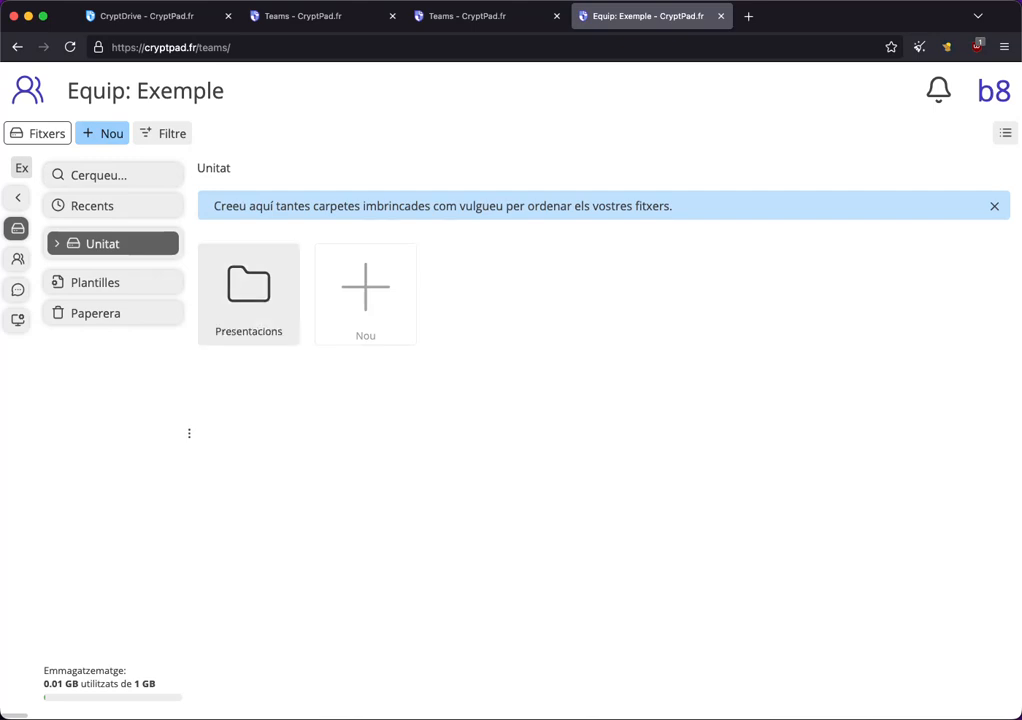
# Inside the Presentacions folder, create a new blank Document.
pyautogui.doubleClick(255, 298)
pyautogui.click(251, 287)
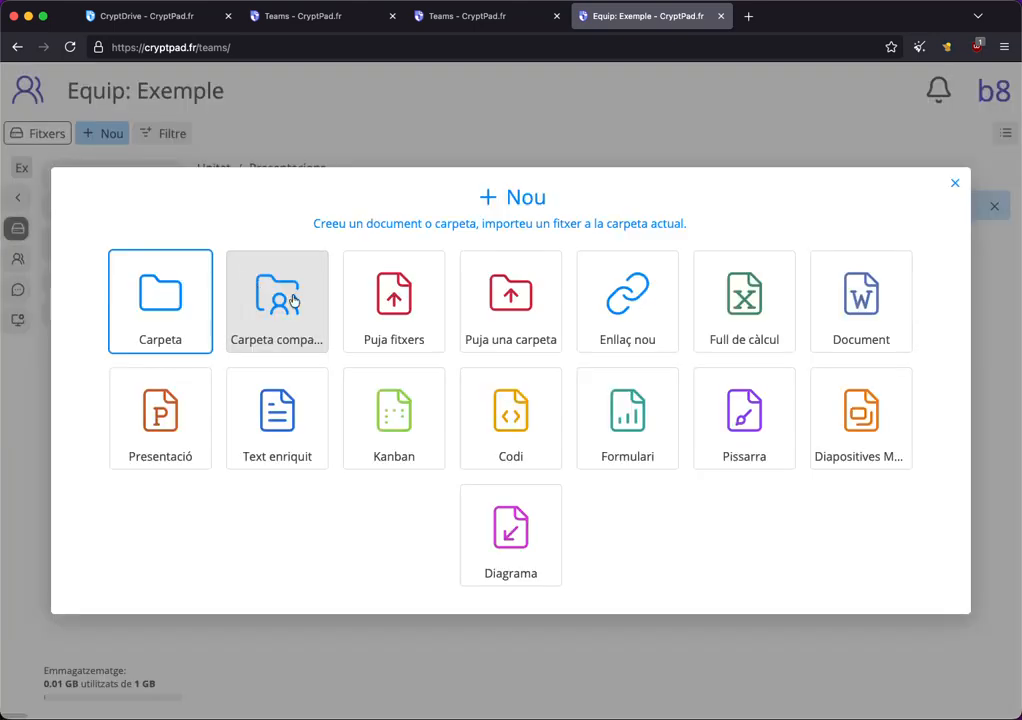
pyautogui.click(873, 309)
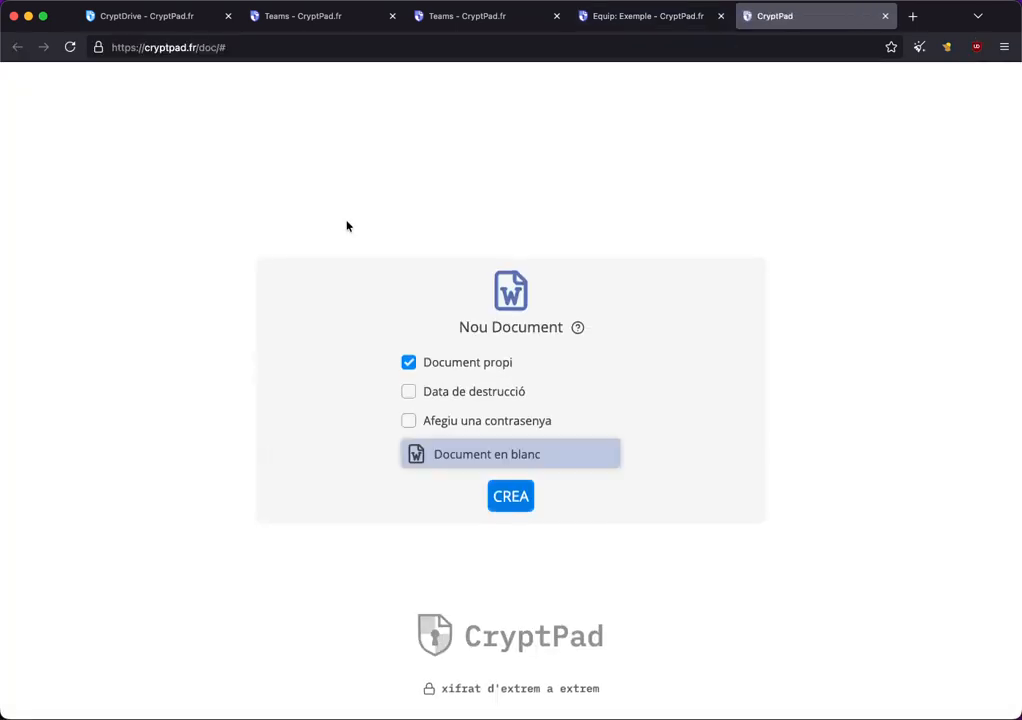
pyautogui.click(510, 496)
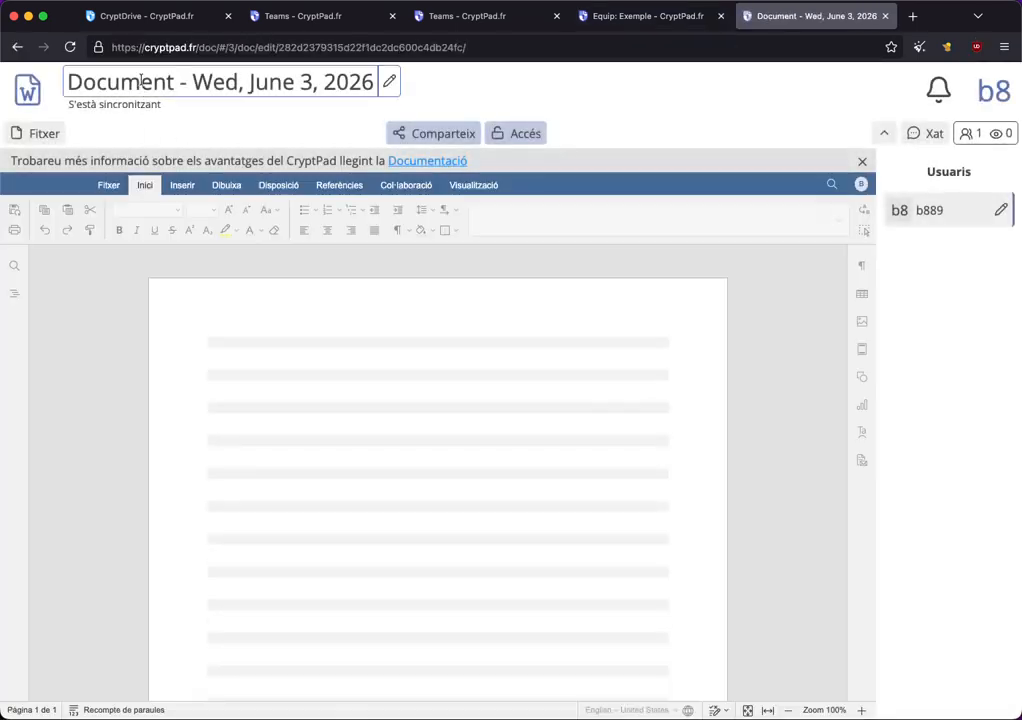
# Rename the new document to doc exemple and confirm the title.
pyautogui.click(141, 82)
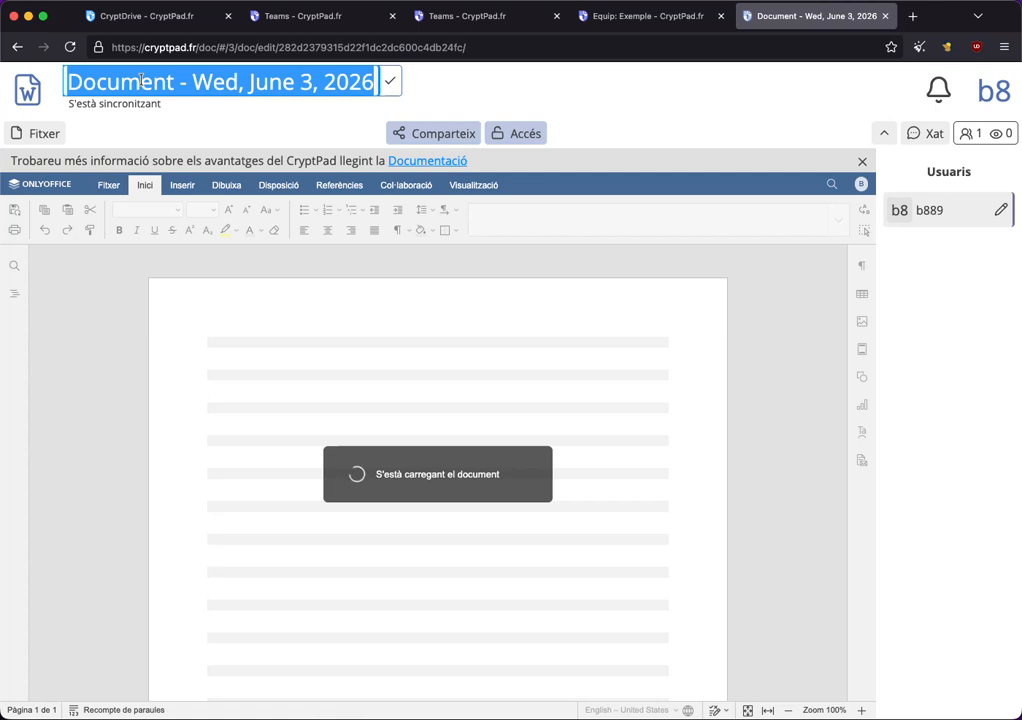
pyautogui.press('BackSpace')
pyautogui.write('doc exemple')
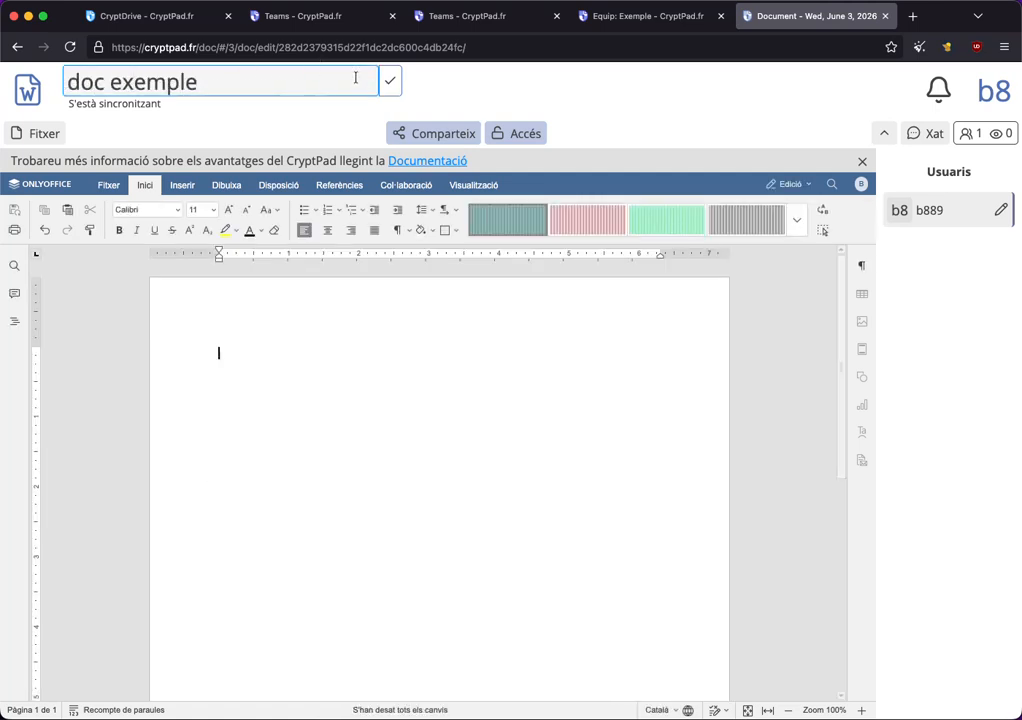
pyautogui.click(390, 82)
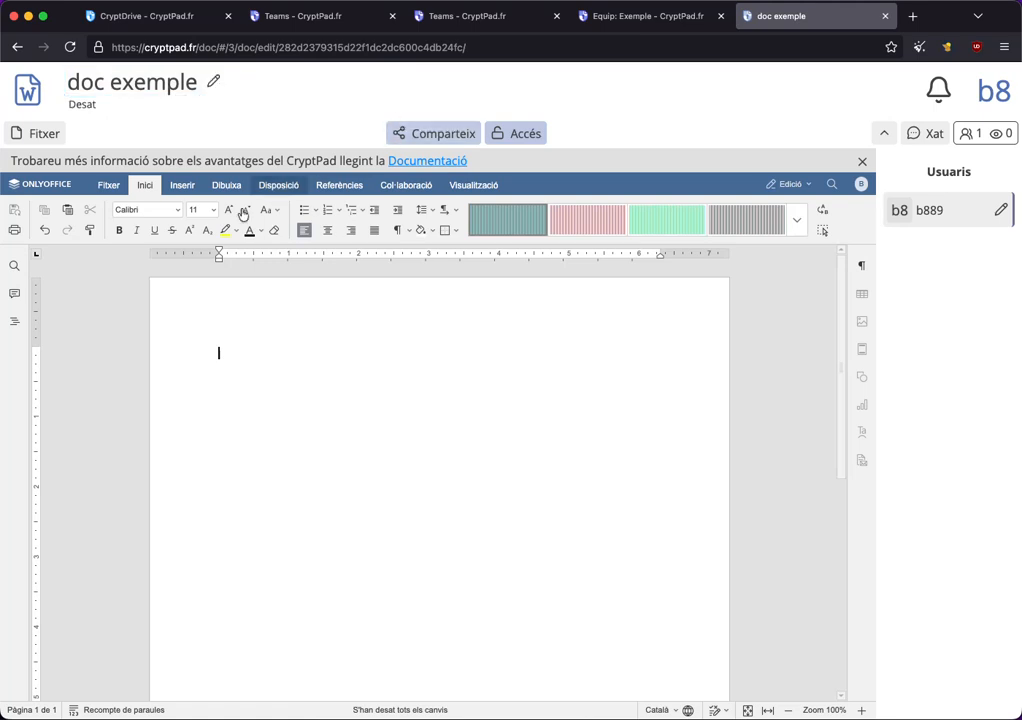
# Close the document tab and review the team drive's Presentacions folder and the Members list.
pyautogui.click(885, 16)
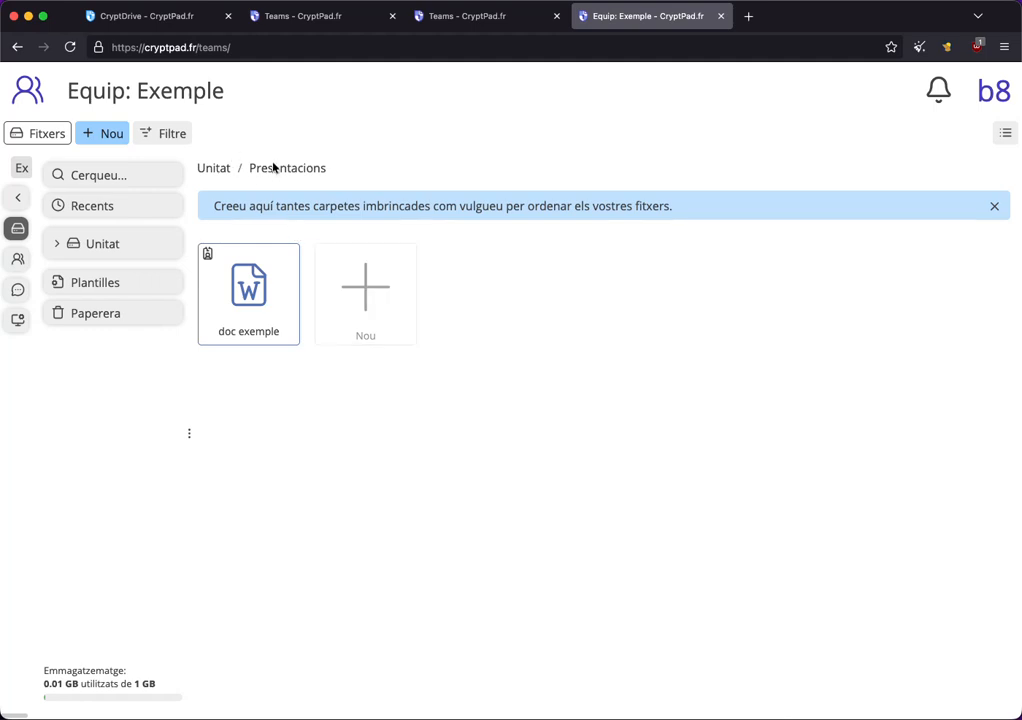
pyautogui.click(213, 169)
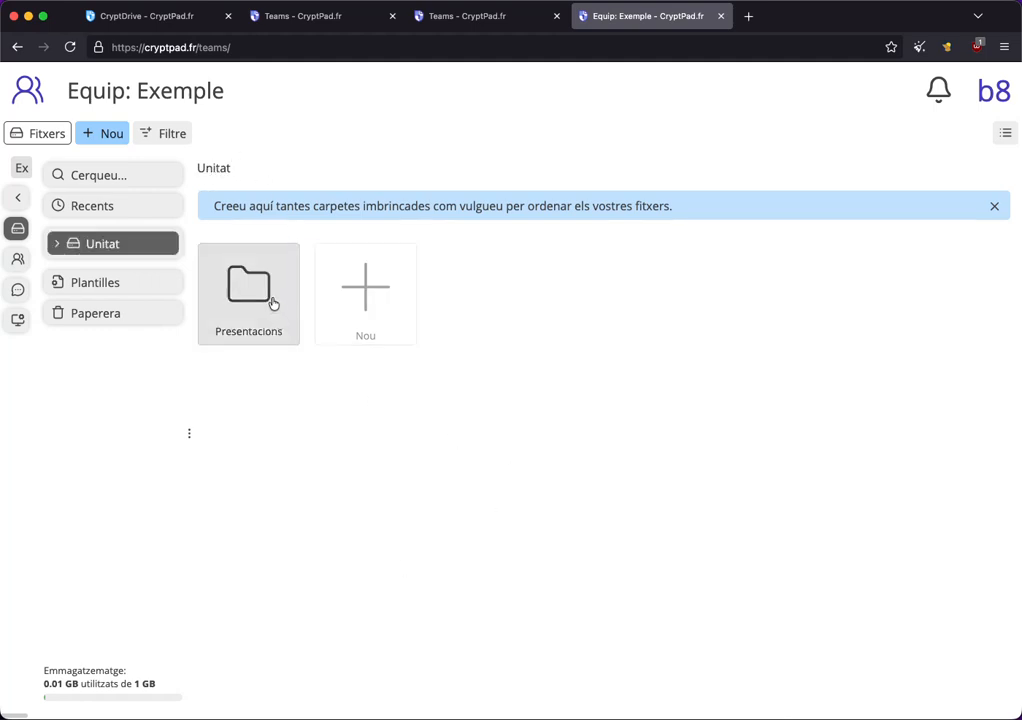
pyautogui.doubleClick(270, 303)
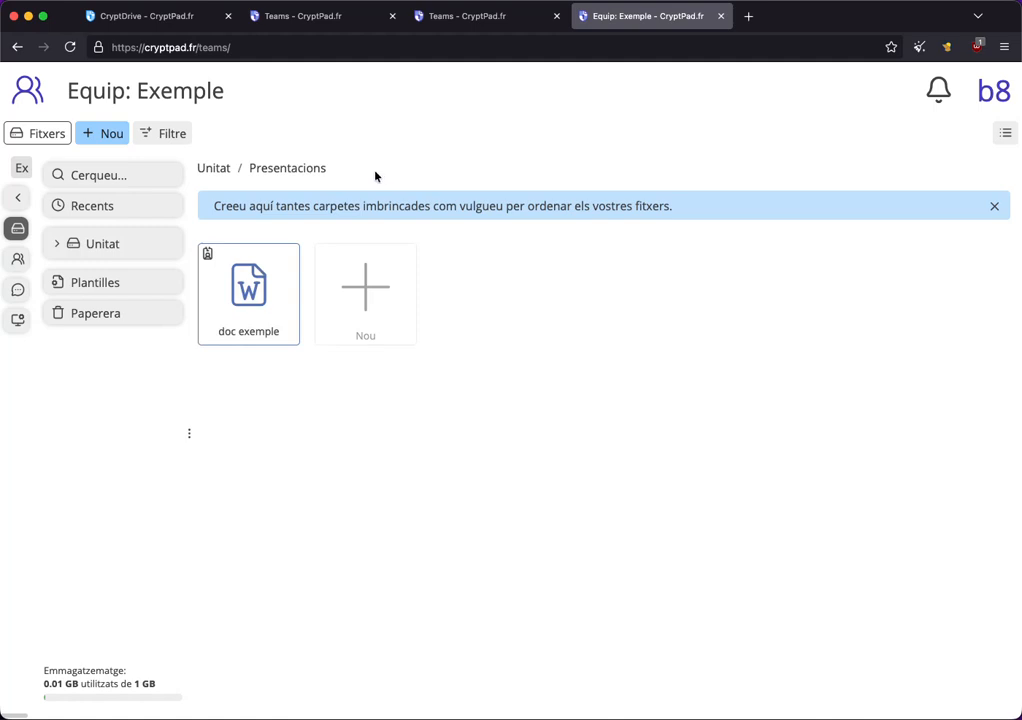
pyautogui.click(27, 264)
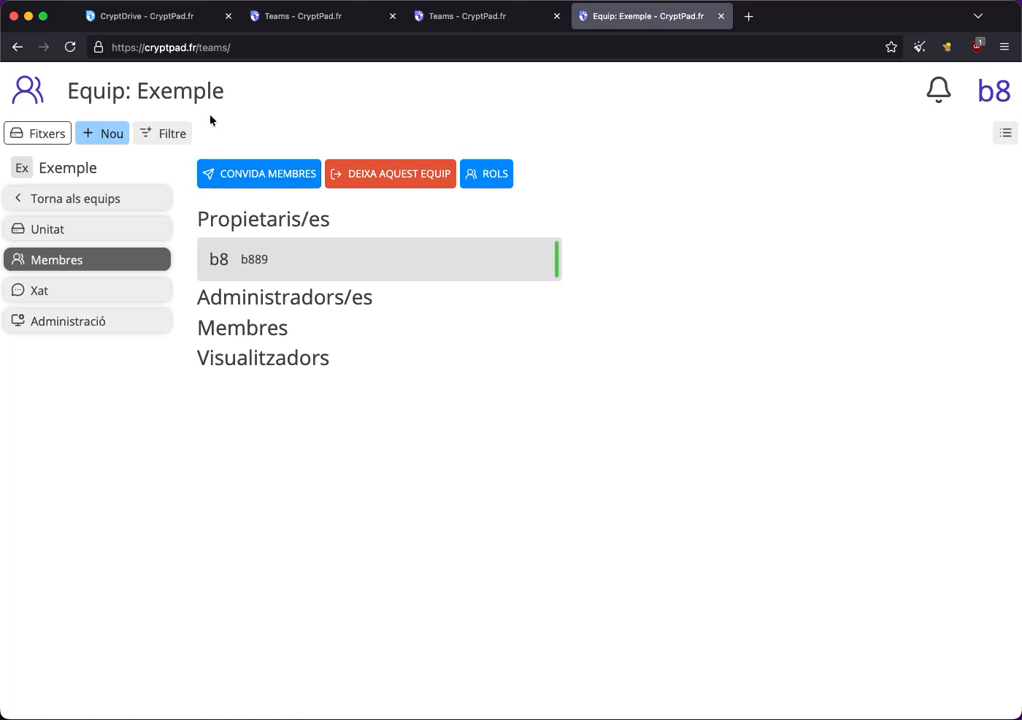
# Reload the teams page and reopen the Exemple team's drive at its root.
pyautogui.click(92, 44)
pyautogui.click(248, 47)
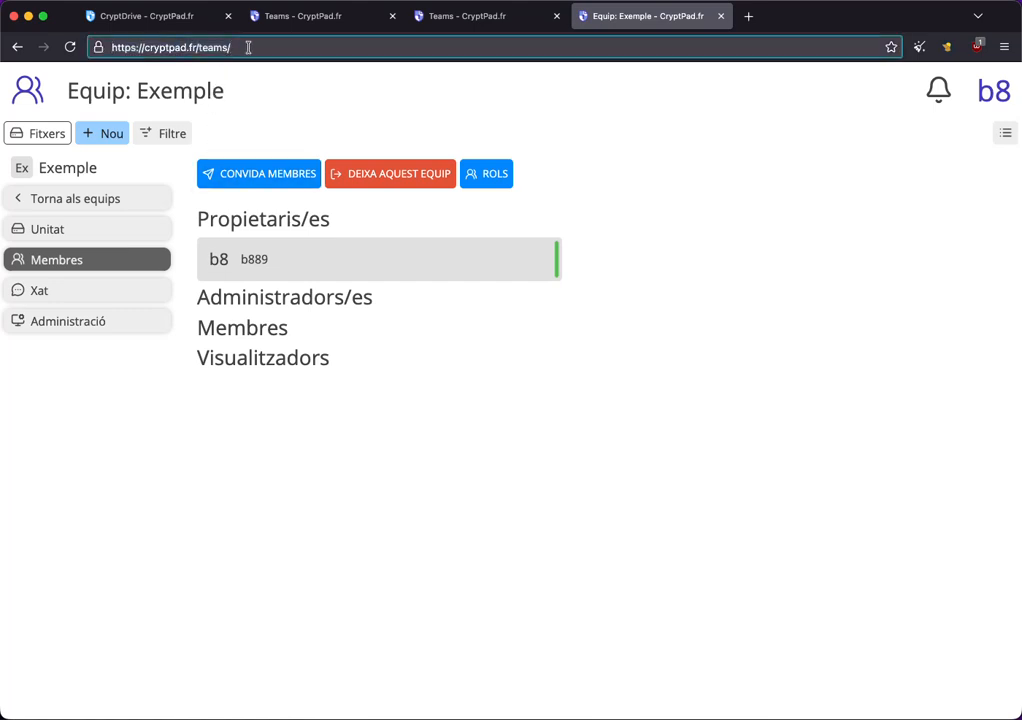
pyautogui.press('Return')
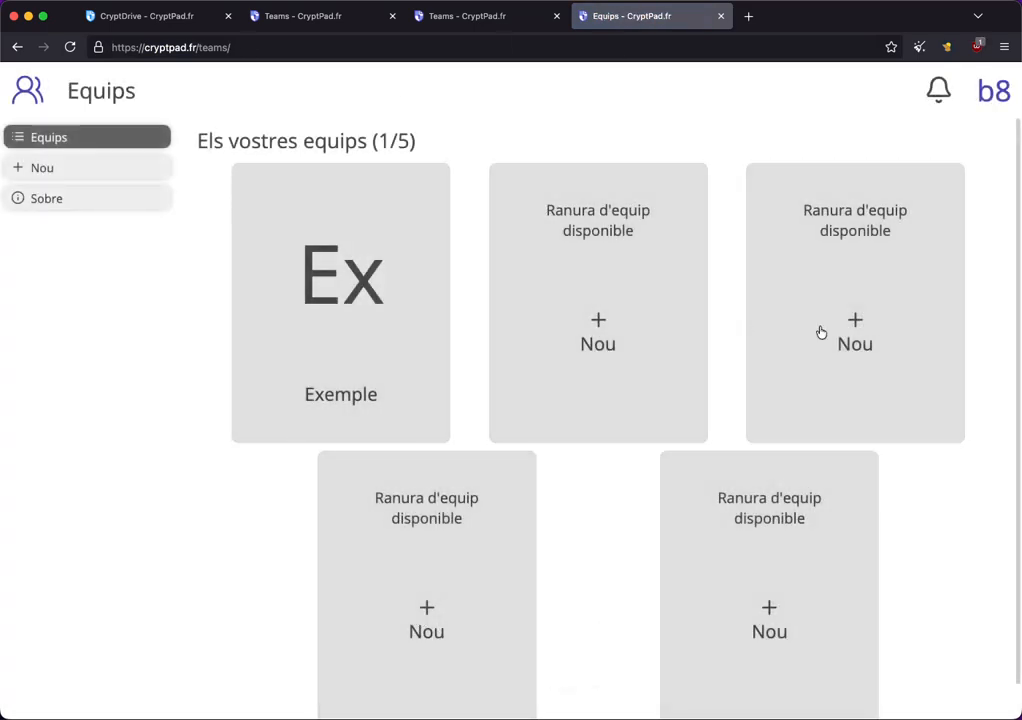
pyautogui.moveTo(204, 141); pyautogui.dragTo(440, 137)
pyautogui.click(452, 137)
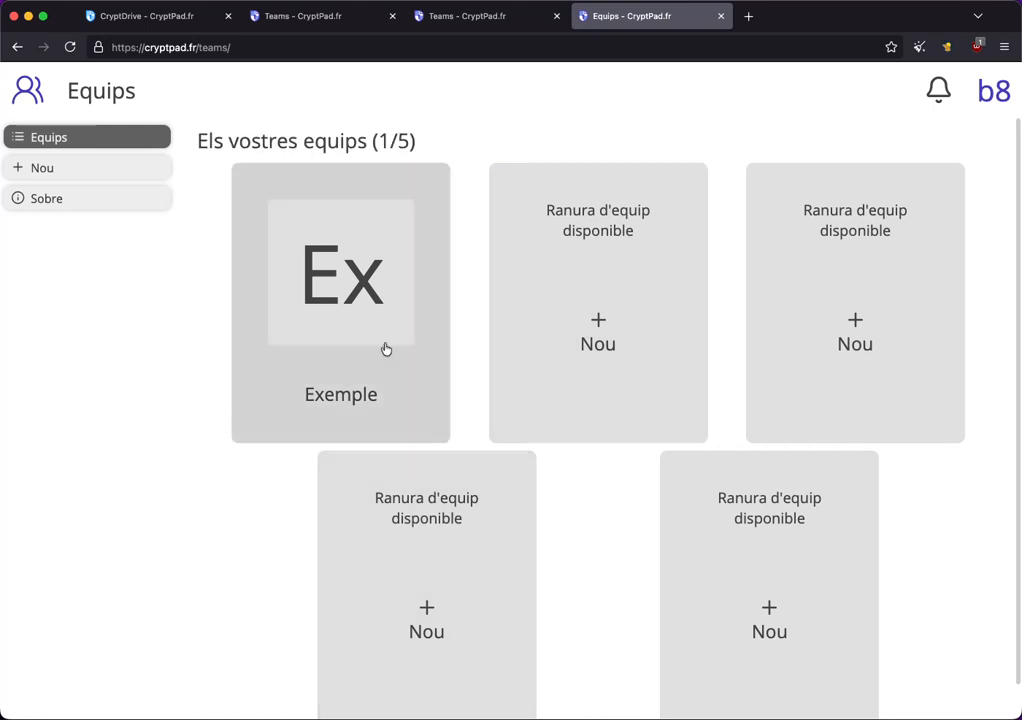
pyautogui.click(365, 312)
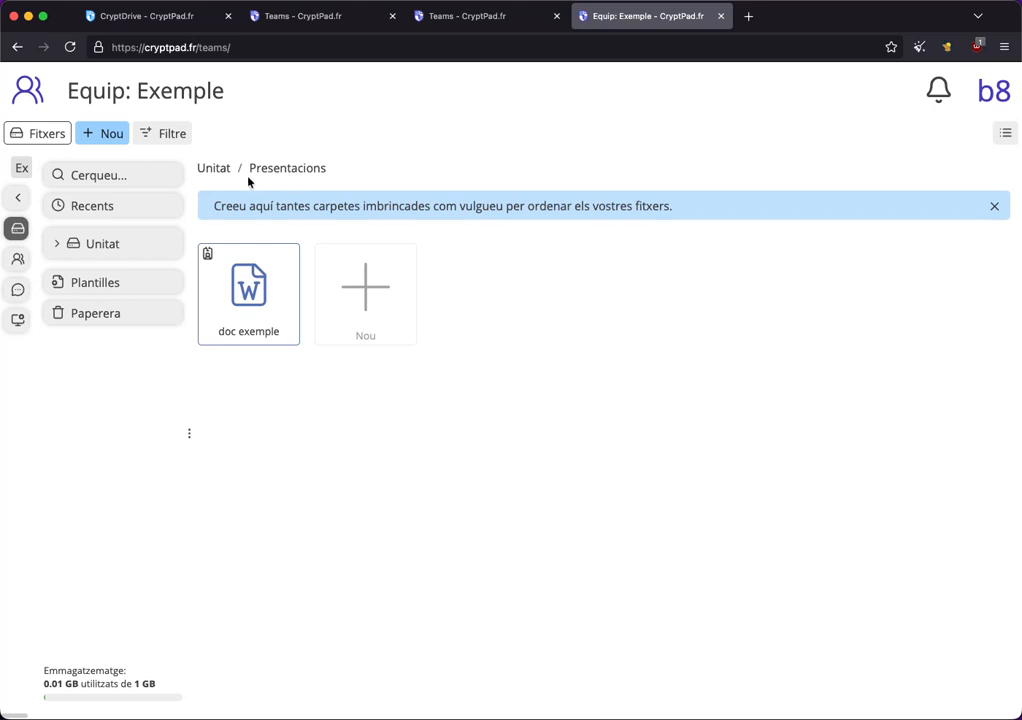
pyautogui.click(215, 169)
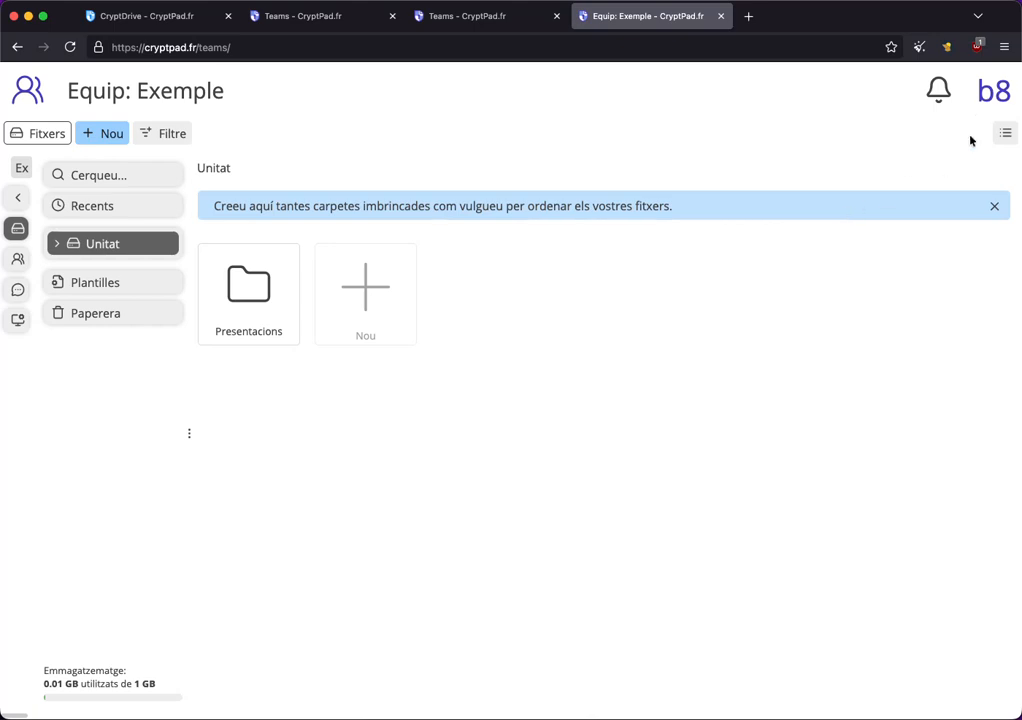
# Open your profile from the account menu and copy its share link.
pyautogui.click(990, 103)
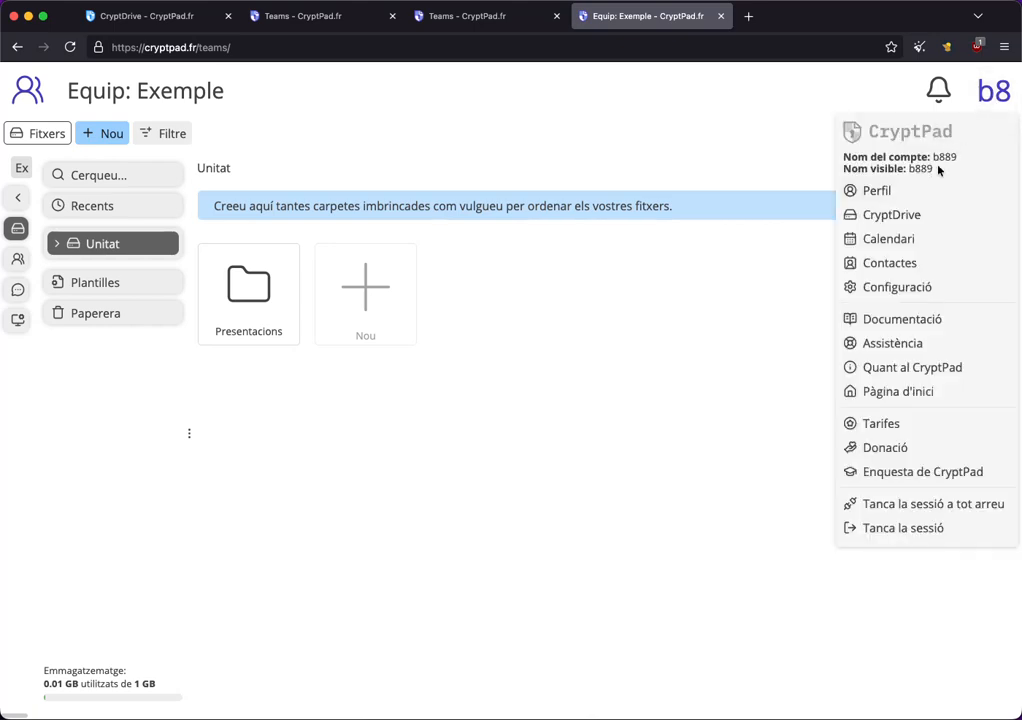
pyautogui.click(876, 192)
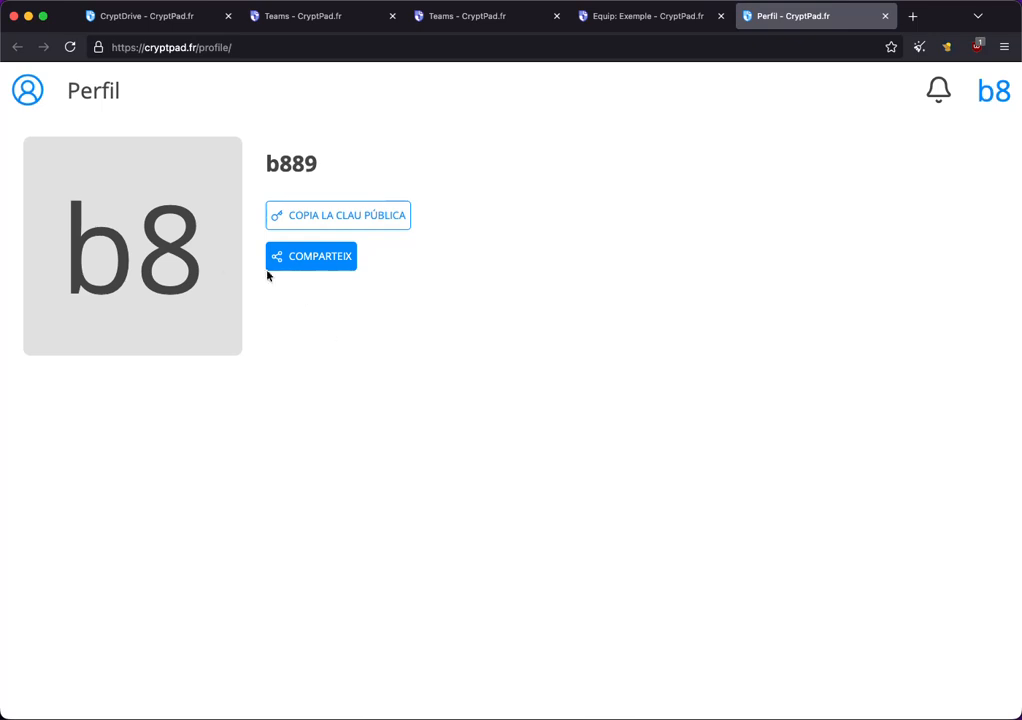
pyautogui.click(294, 260)
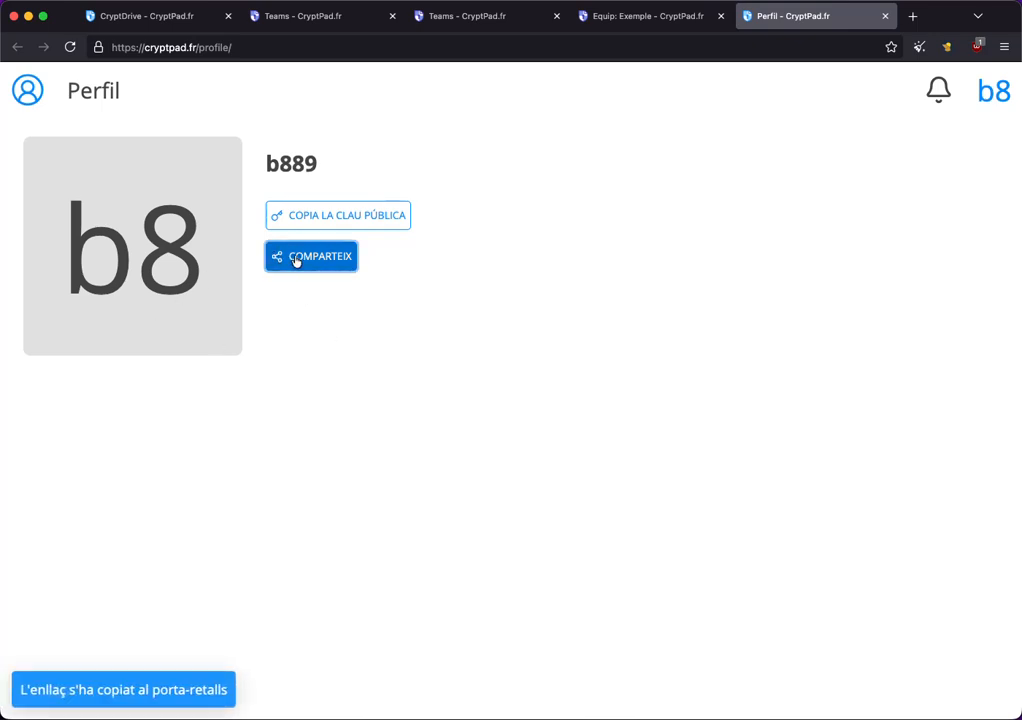
# Open the copied profile link in a new browser tab.
pyautogui.press('super+t')
pyautogui.write('https://cryptpad.fr/profile/#/2/profile/view/slrX4doqqCDqpu-O2SBjdrCR-7ymbyxJAZpKVaBvbBI/')
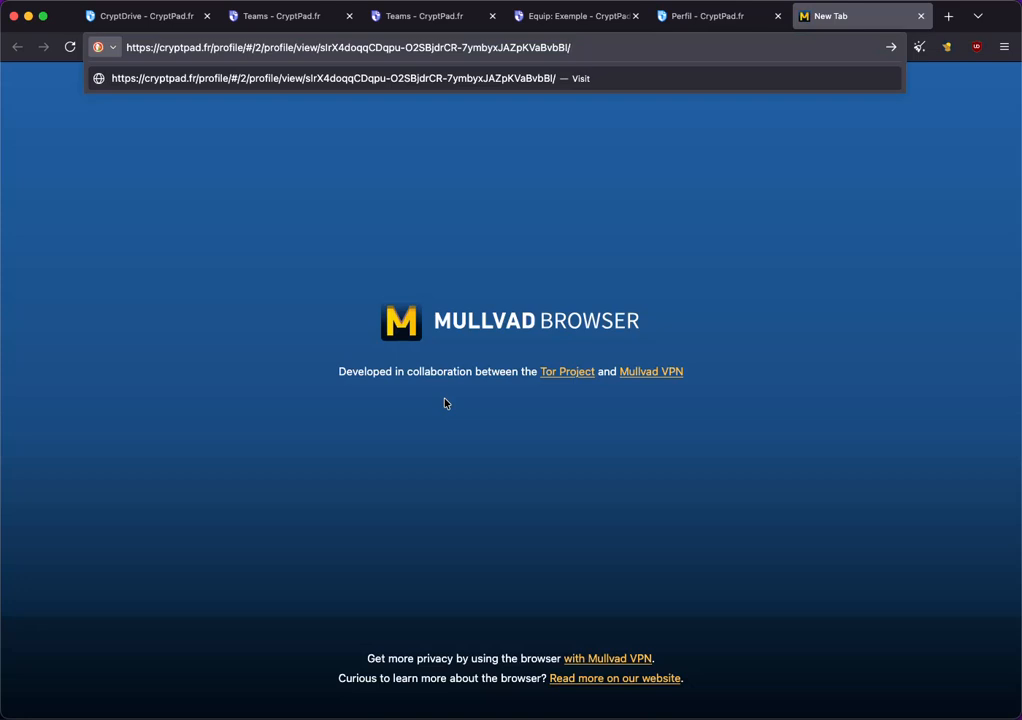
pyautogui.press('Return')
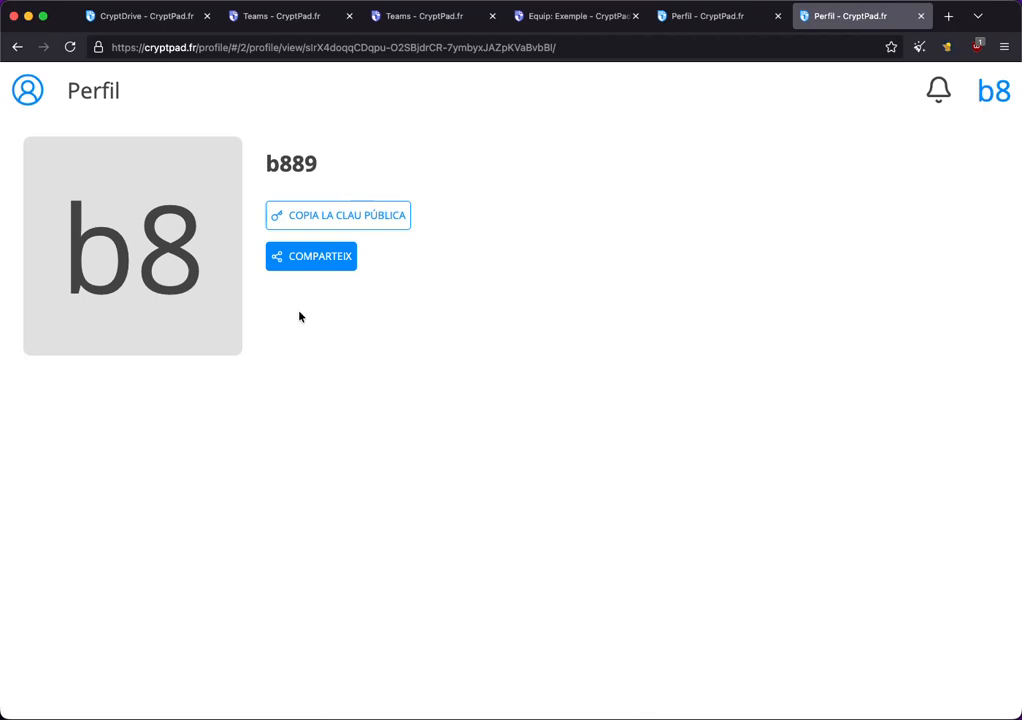
# Check the notifications panel and switch to the other Teams tab.
pyautogui.click(938, 98)
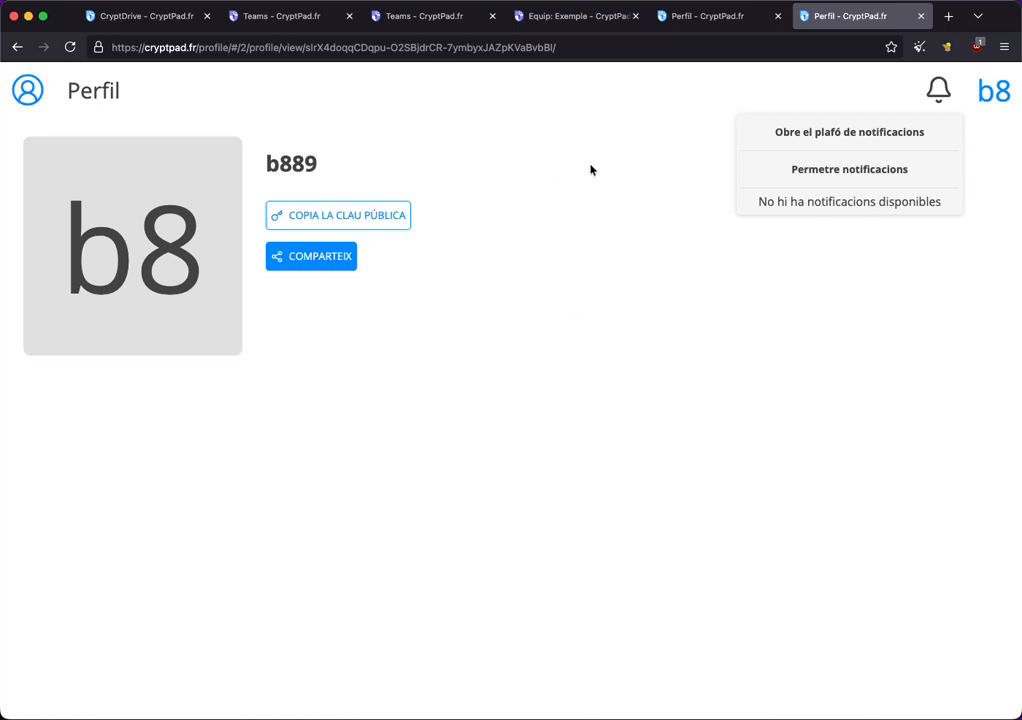
pyautogui.click(458, 22)
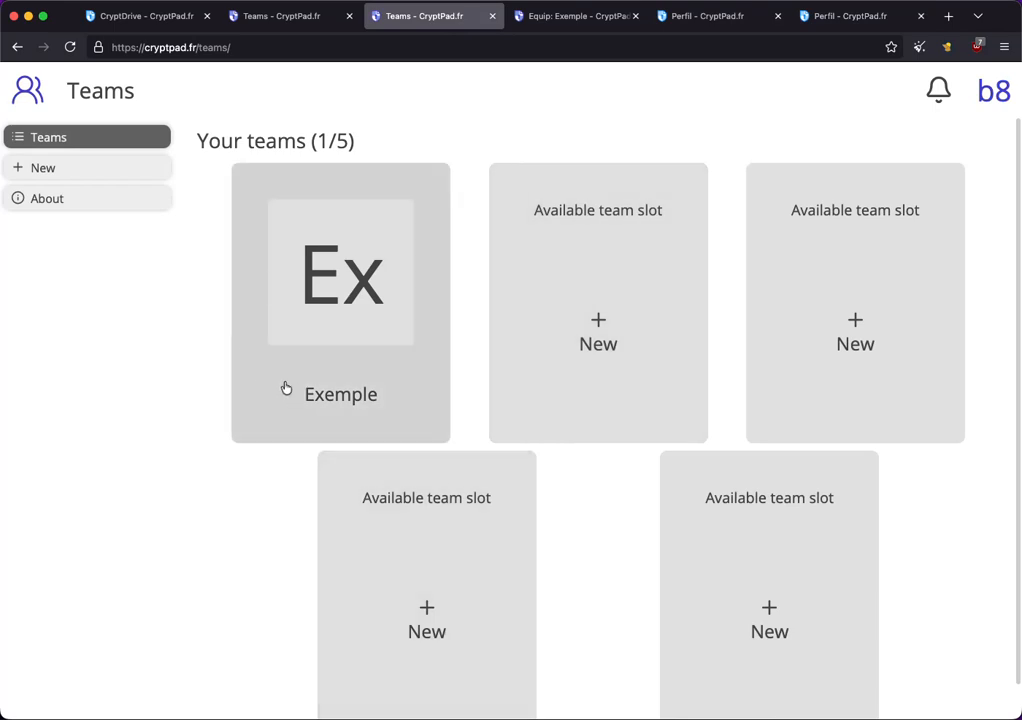